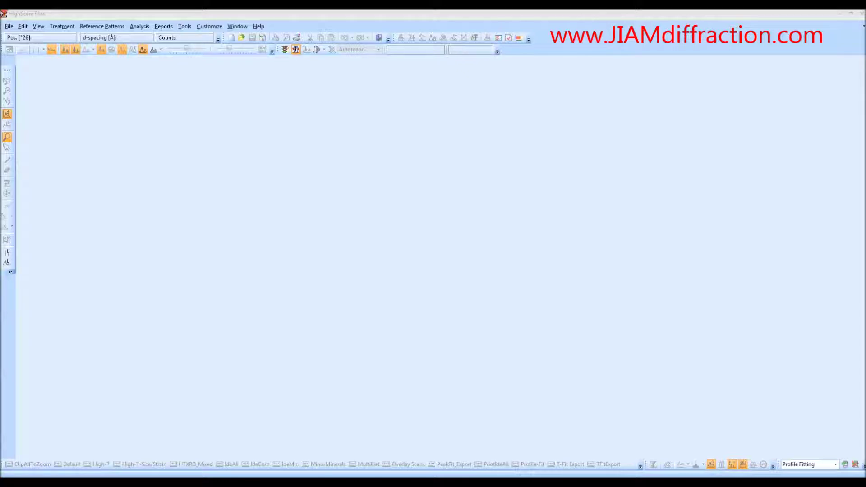
Open the silicon 20-140 deg XRDML scan from the Crystallite Size Example folder.
{"action": "left_click", "coordinate": [9, 26]}
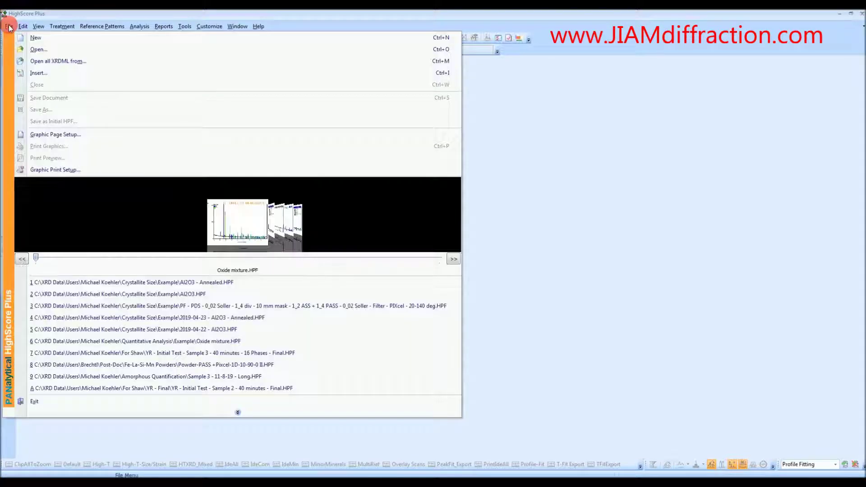
{"action": "left_click", "coordinate": [29, 48]}
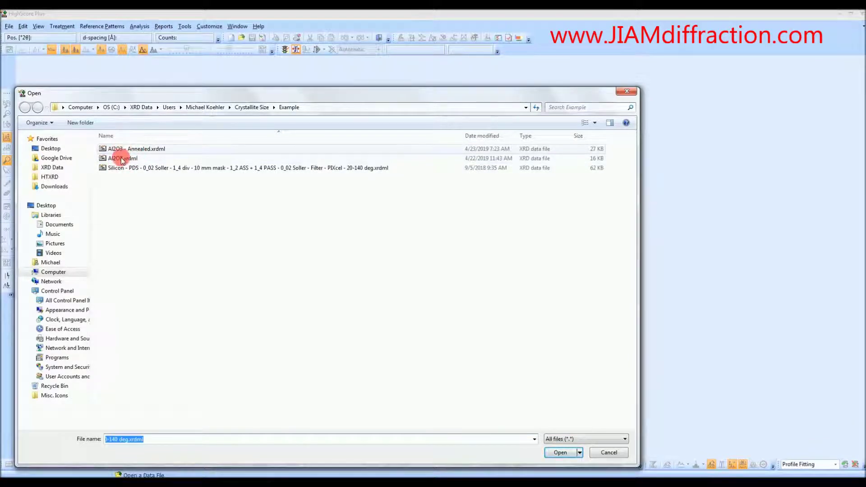
{"action": "double_click", "coordinate": [158, 168]}
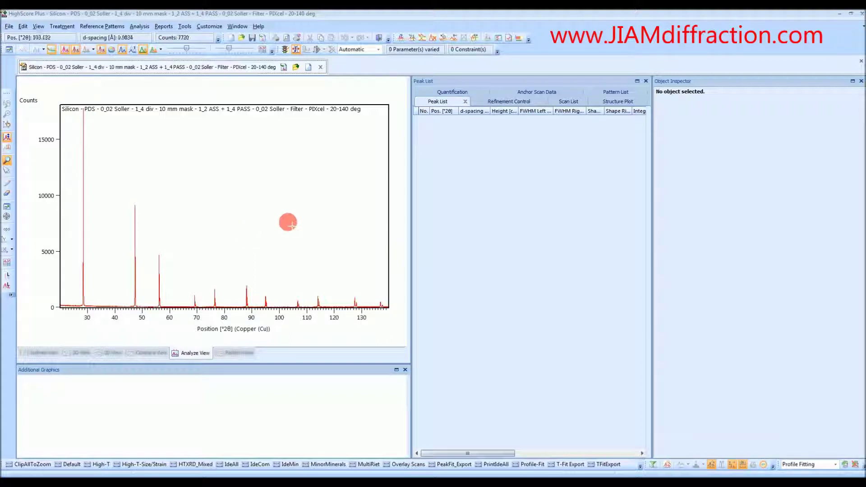
Run Search & Match with a chemistry restriction that excludes every element except Si, and accept the candidate list.
{"action": "right_click", "coordinate": [288, 223]}
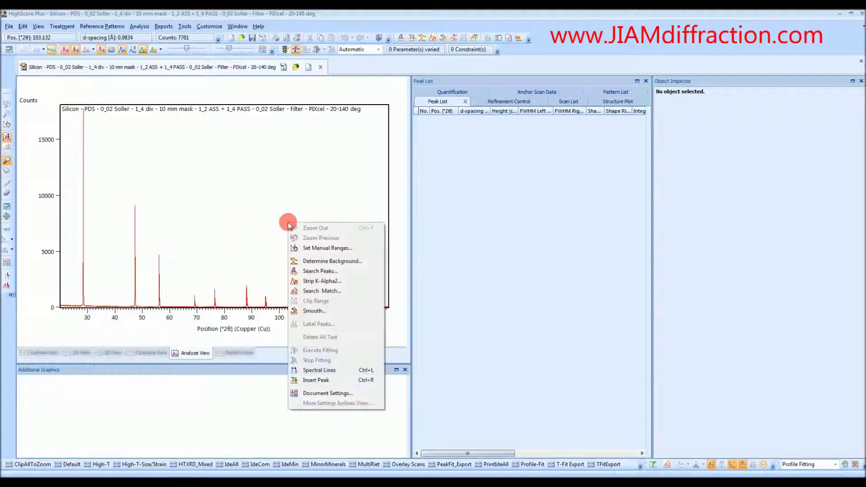
{"action": "left_click", "coordinate": [329, 291]}
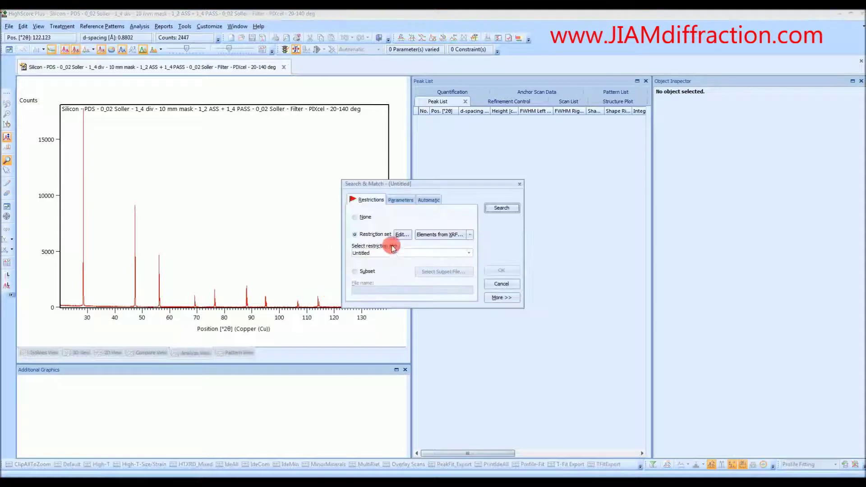
{"action": "left_click", "coordinate": [402, 235]}
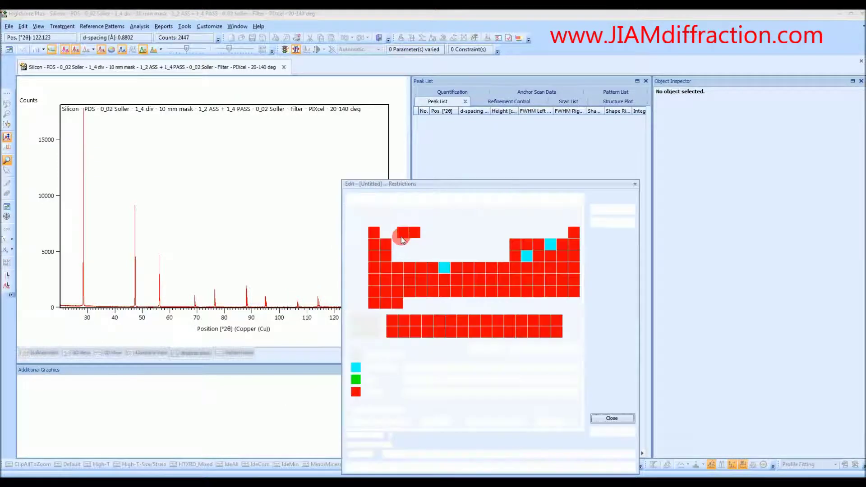
{"action": "left_click", "coordinate": [357, 217]}
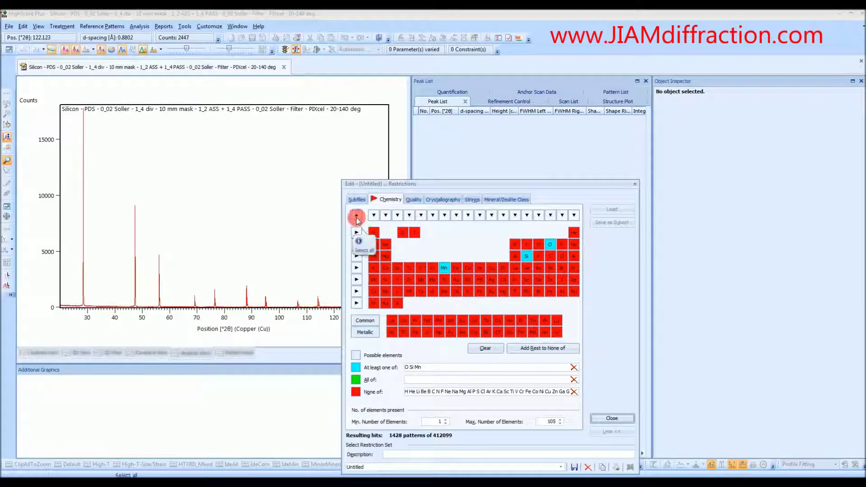
{"action": "left_click", "coordinate": [357, 217]}
{"action": "left_click", "coordinate": [357, 217]}
{"action": "left_click", "coordinate": [356, 217]}
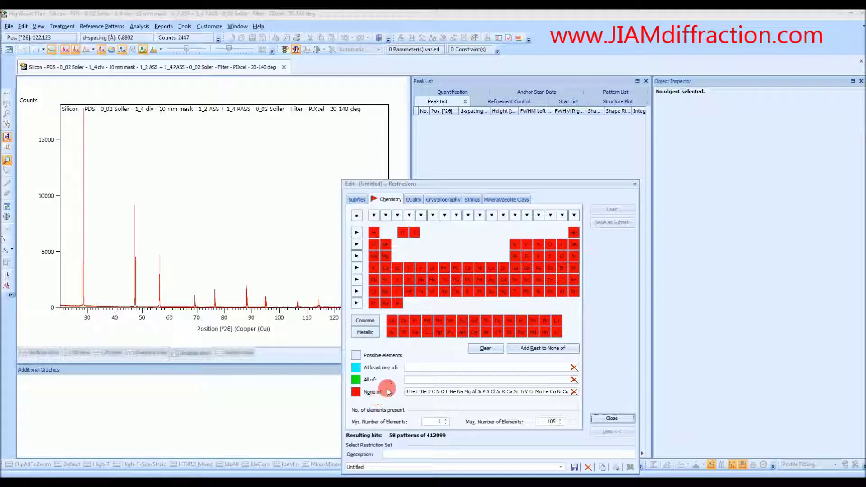
{"action": "left_click", "coordinate": [528, 255]}
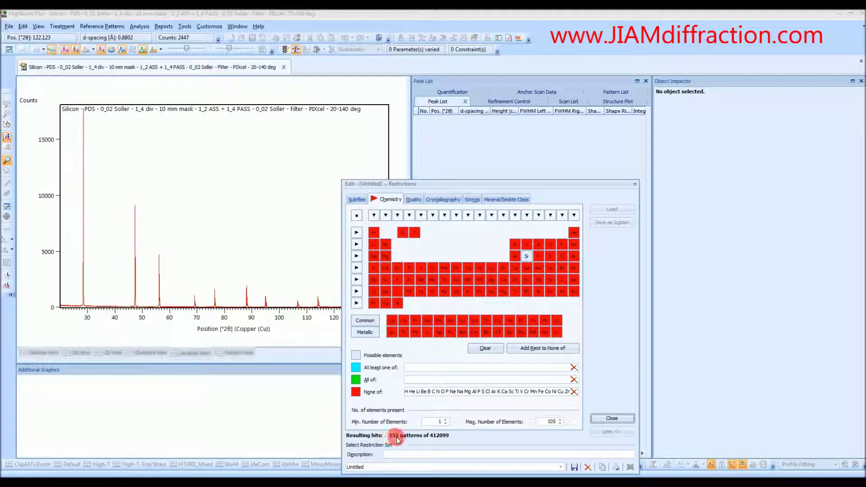
{"action": "left_click", "coordinate": [627, 418]}
{"action": "left_click", "coordinate": [500, 208]}
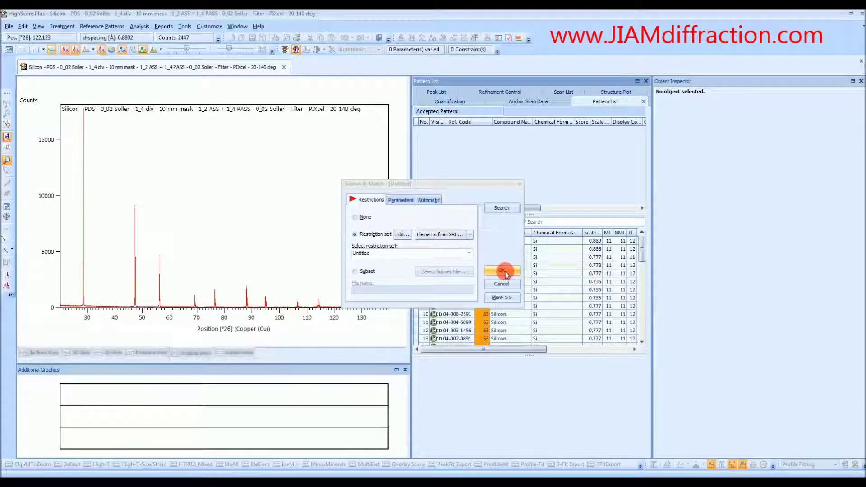
{"action": "left_click", "coordinate": [505, 272]}
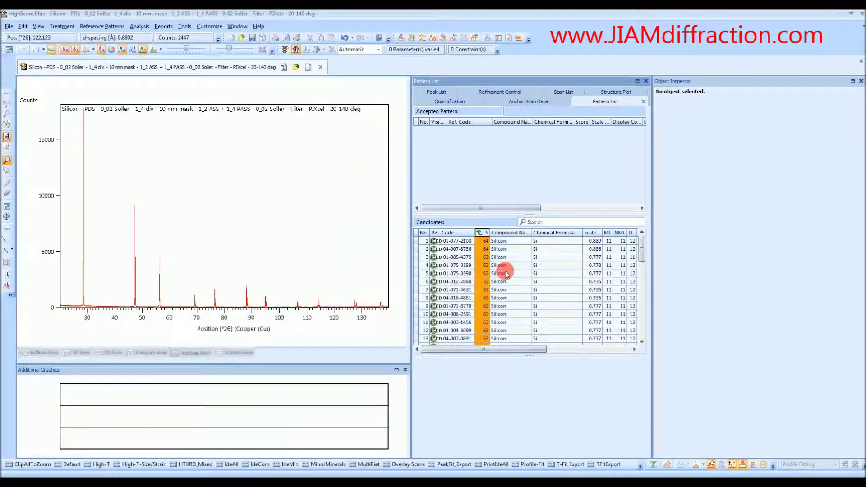
Accept the silicon candidate 01-077-2108 as the matching pattern and convert it to a phase.
{"action": "left_click", "coordinate": [505, 242]}
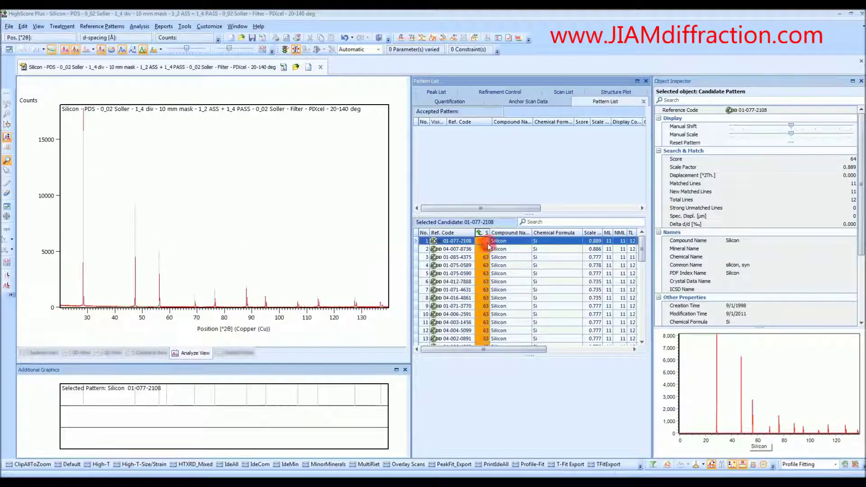
{"action": "left_click_drag", "start_coordinate": [544, 244], "coordinate": [512, 168]}
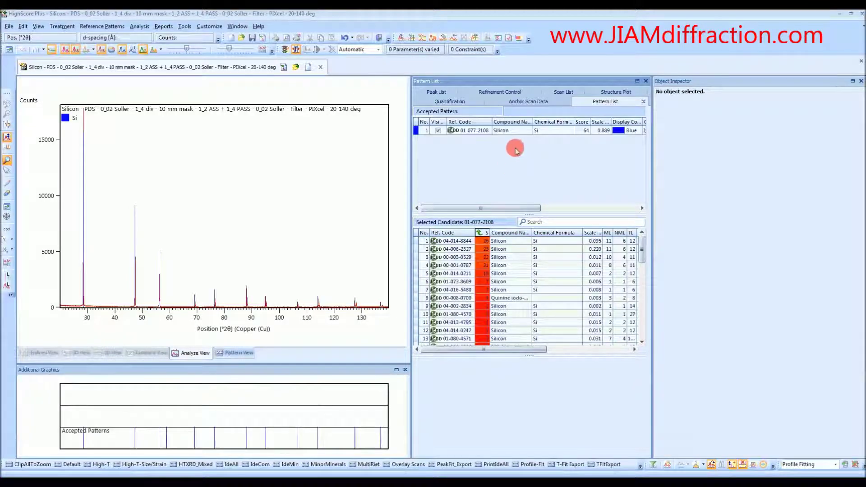
{"action": "right_click", "coordinate": [518, 132]}
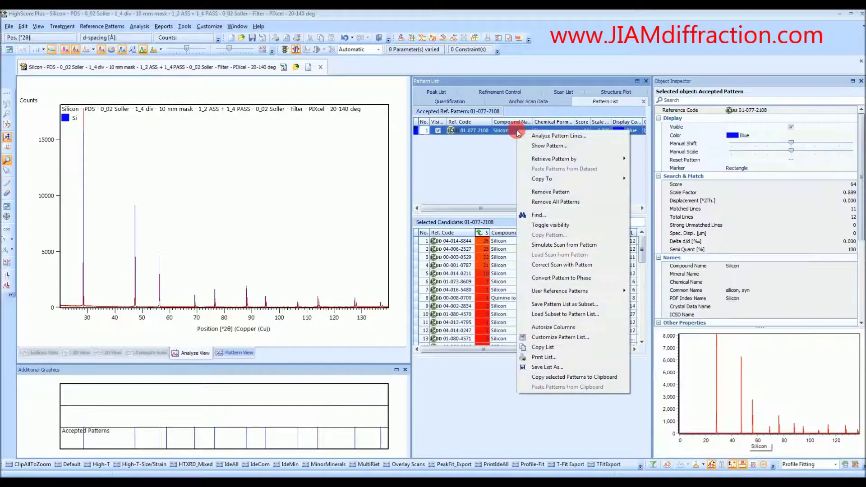
{"action": "left_click", "coordinate": [563, 279]}
In the refinement's global settings, set the solver tolerance to 0.00001 and enable Calculate Errors.
{"action": "left_click", "coordinate": [499, 95]}
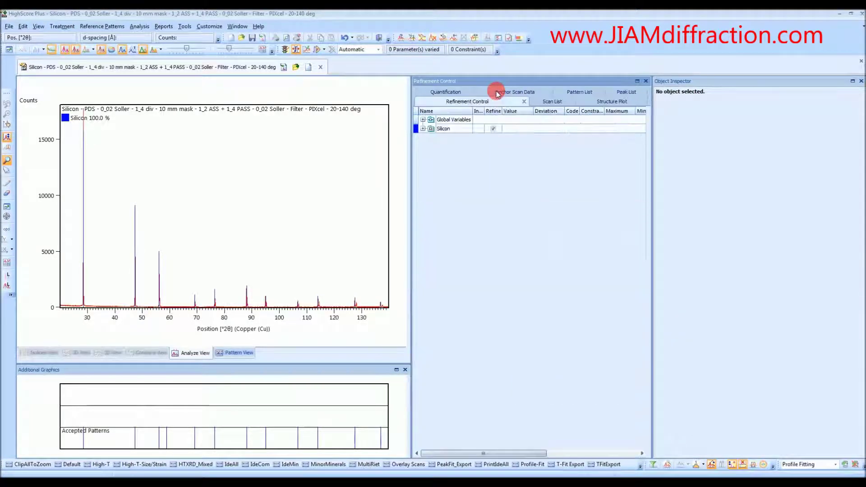
{"action": "left_click", "coordinate": [423, 119]}
{"action": "left_click", "coordinate": [422, 199]}
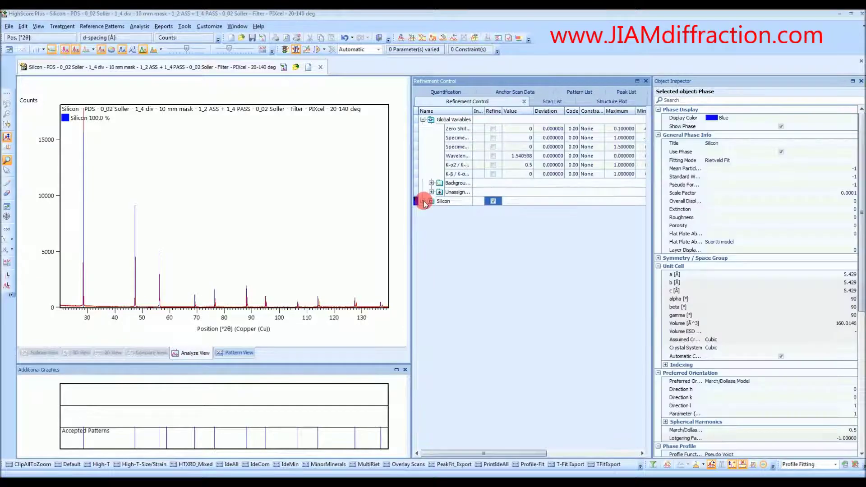
{"action": "left_click", "coordinate": [452, 121]}
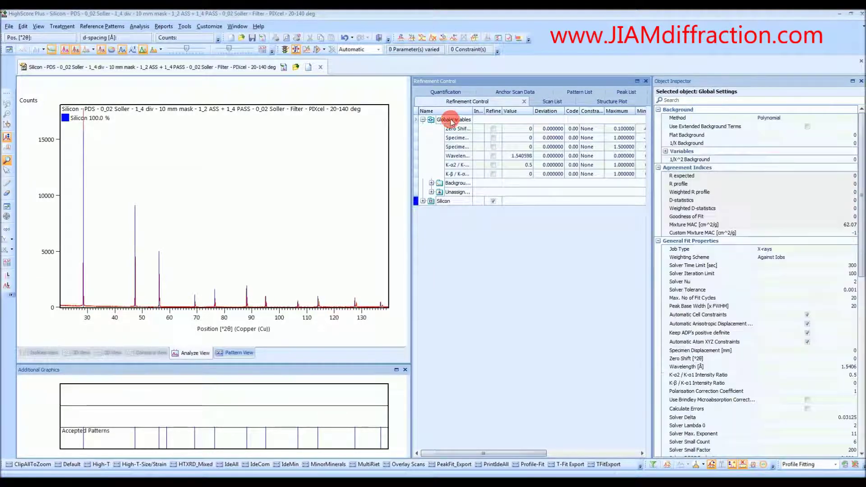
{"action": "left_click", "coordinate": [809, 290]}
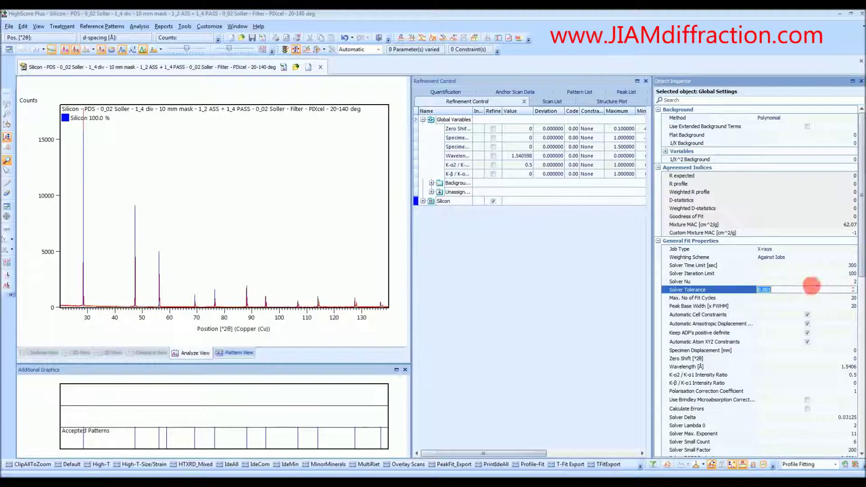
{"action": "type", "text": "0.0001"}
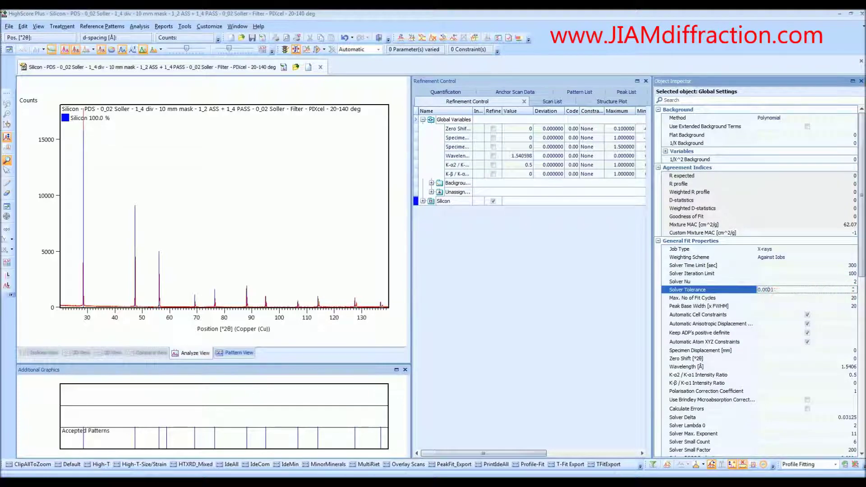
{"action": "key", "text": "Return"}
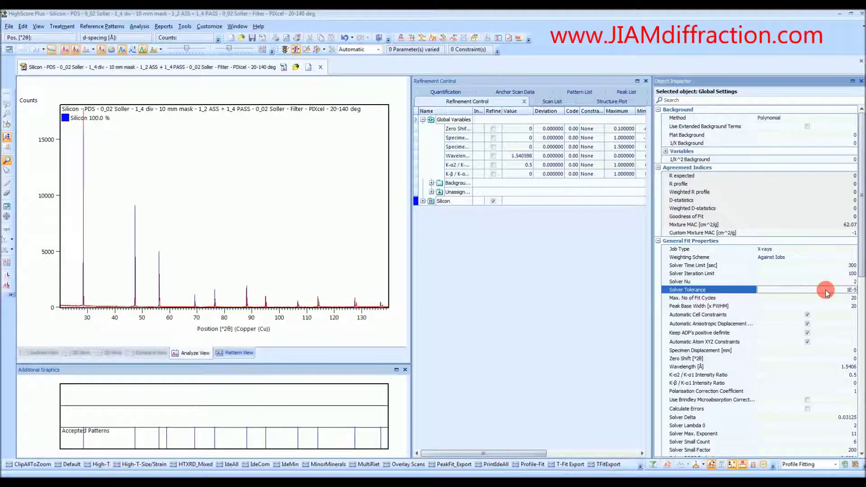
{"action": "left_click", "coordinate": [807, 410]}
{"action": "left_click", "coordinate": [807, 409]}
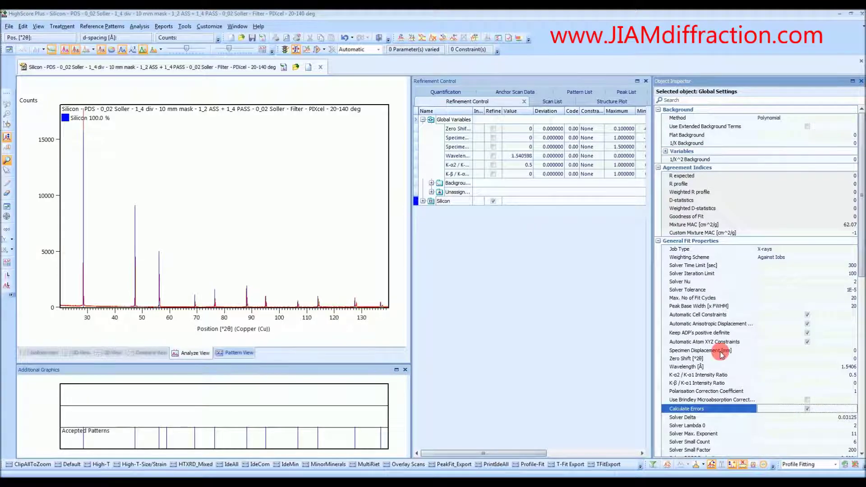
Set the silicon phase profile's asymmetry type to Split Width and Shape.
{"action": "left_click", "coordinate": [445, 202]}
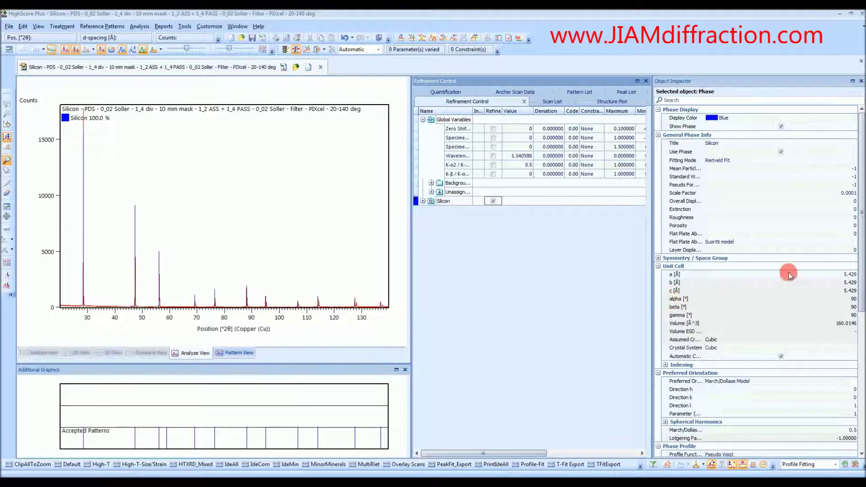
{"action": "left_click_drag", "start_coordinate": [862, 248], "coordinate": [847, 360]}
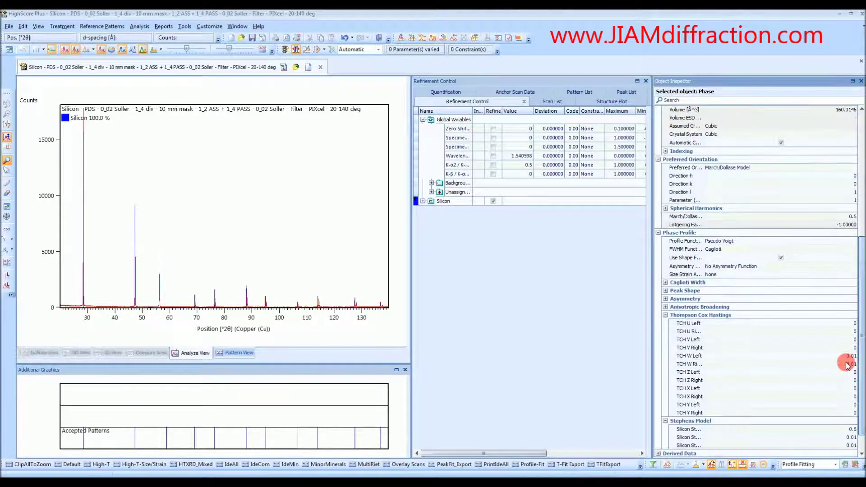
{"action": "left_click", "coordinate": [729, 269]}
{"action": "left_click", "coordinate": [739, 266]}
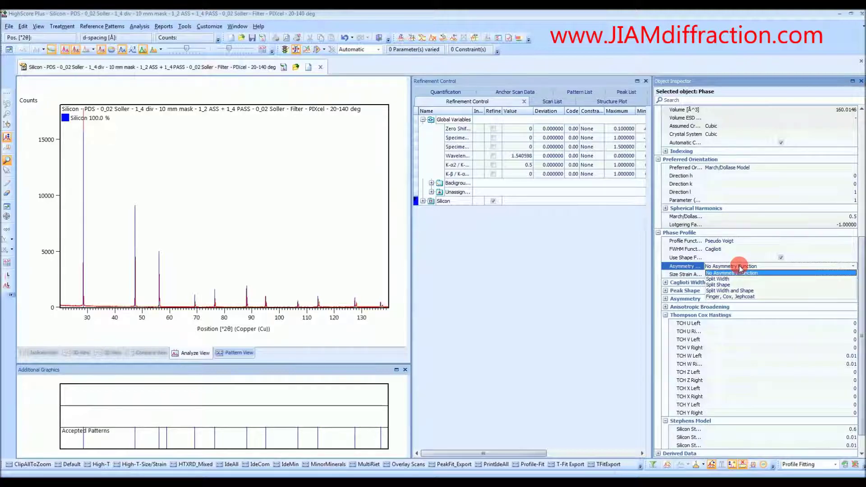
{"action": "left_click", "coordinate": [742, 291]}
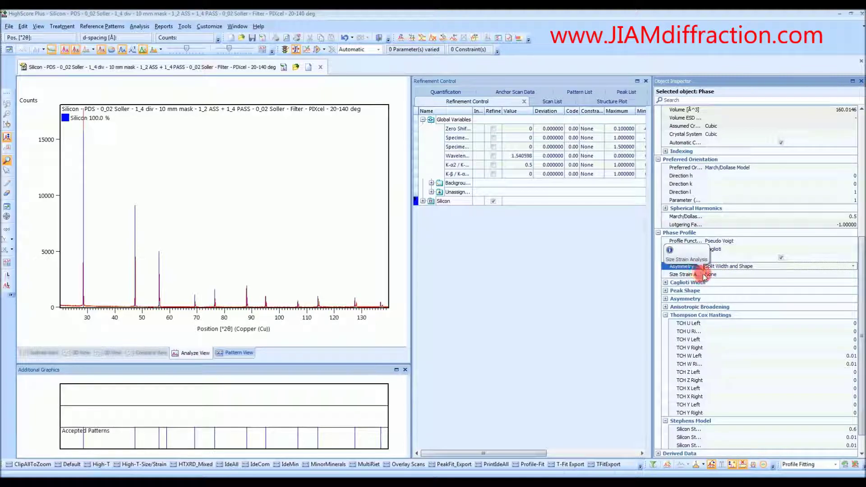
{"action": "left_click_drag", "start_coordinate": [711, 281], "coordinate": [739, 282]}
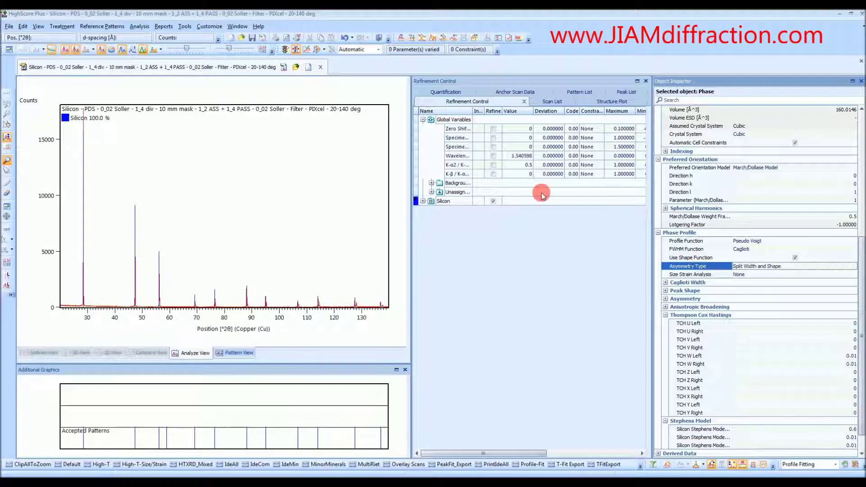
Run the Size-Strain Analysis R phase fit in automatic mode.
{"action": "left_click", "coordinate": [379, 51]}
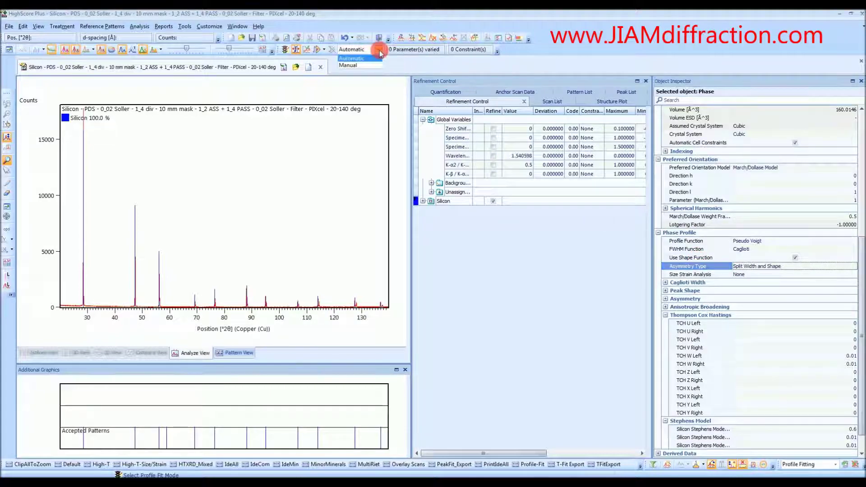
{"action": "left_click", "coordinate": [373, 58]}
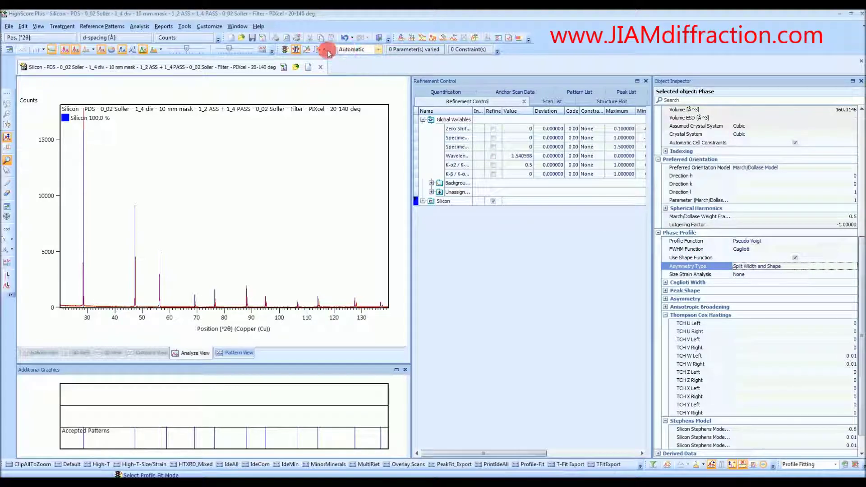
{"action": "left_click", "coordinate": [324, 50]}
{"action": "left_click", "coordinate": [325, 50]}
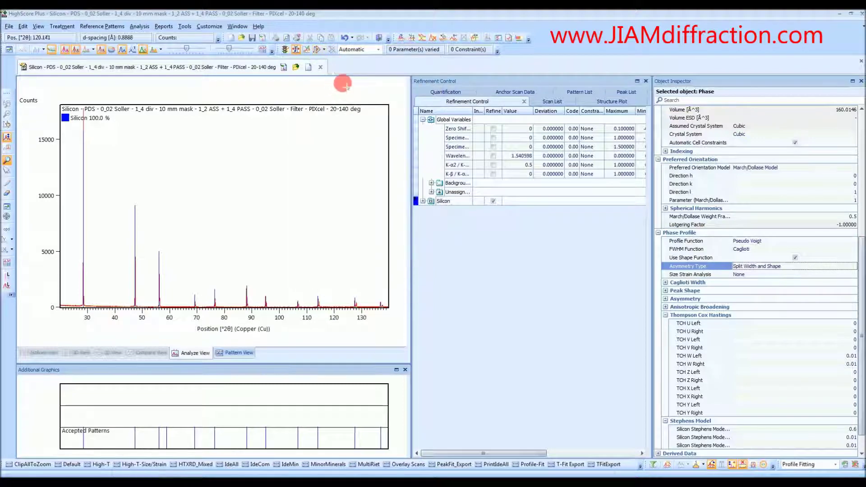
{"action": "left_click", "coordinate": [316, 50]}
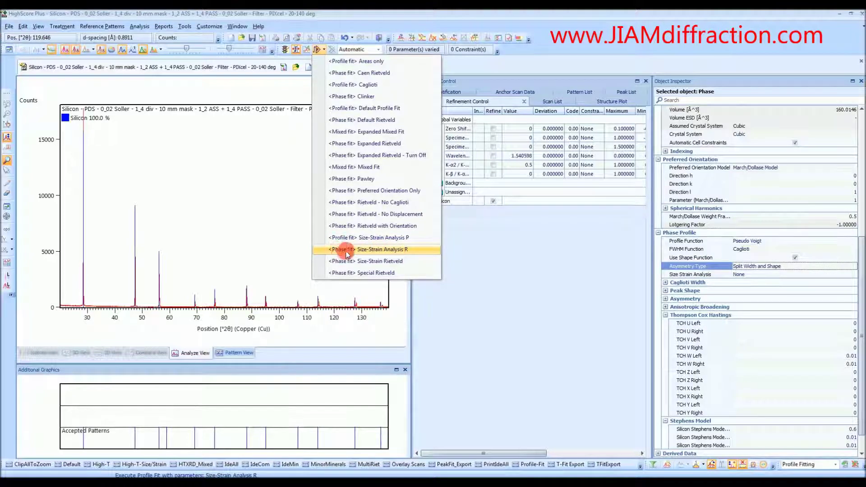
{"action": "left_click", "coordinate": [387, 249]}
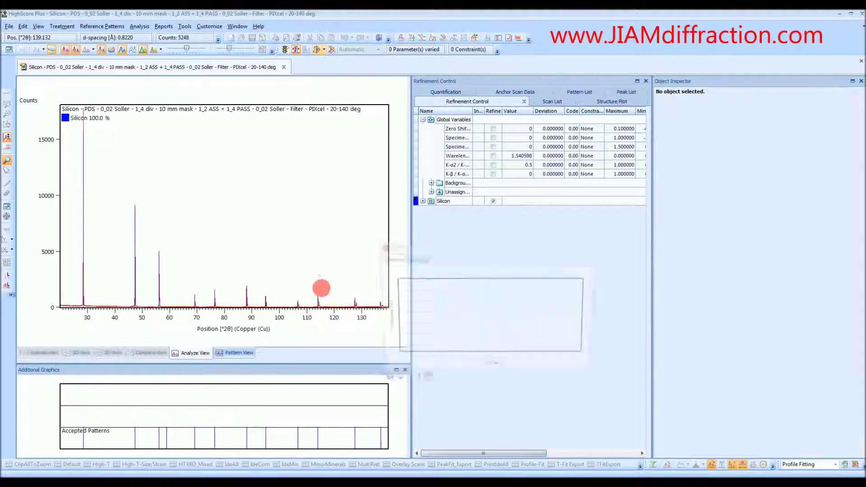
Show the Difference Plot in the additional graphics below the diffraction pattern while the refinement runs.
{"action": "right_click", "coordinate": [246, 397]}
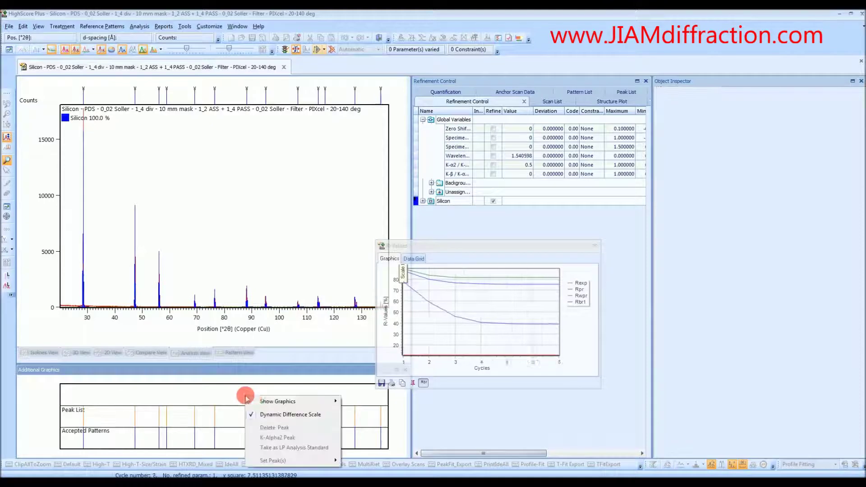
{"action": "mouse_move", "coordinate": [266, 402]}
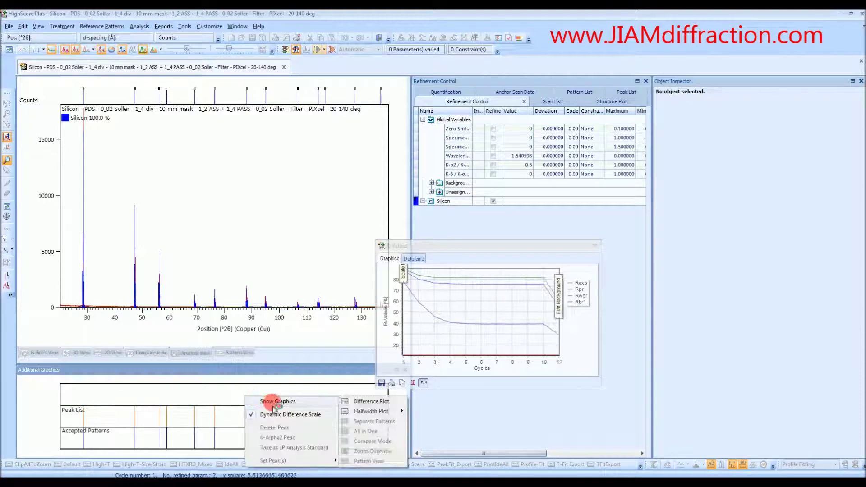
{"action": "left_click", "coordinate": [371, 402]}
{"action": "left_click", "coordinate": [474, 320]}
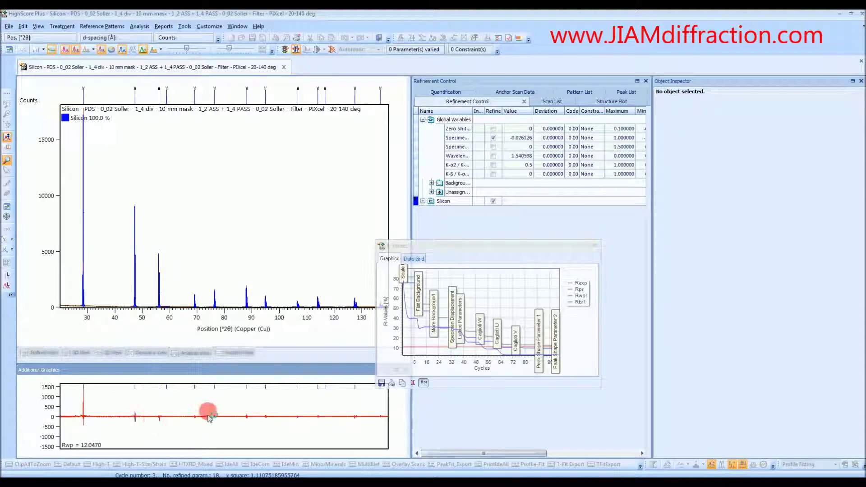
{"action": "left_click", "coordinate": [513, 341]}
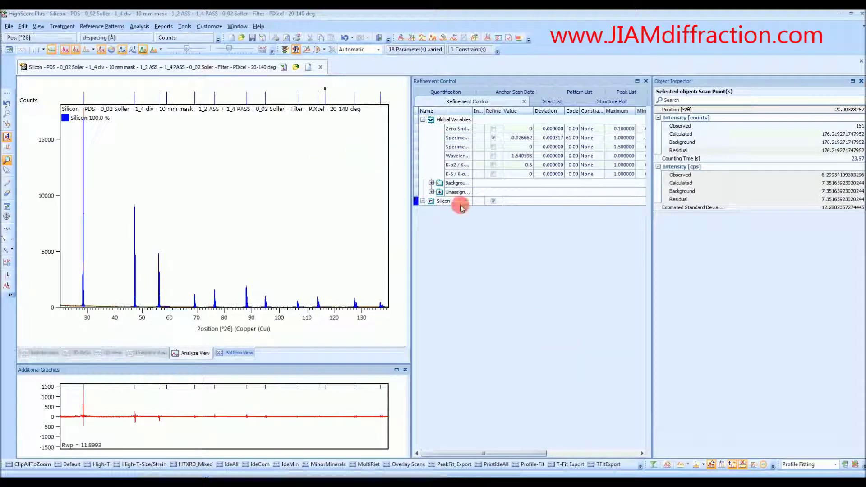
Take the refined silicon phase as the size-strain standard and initialize the global variables, checking the background coefficients.
{"action": "right_click", "coordinate": [445, 202]}
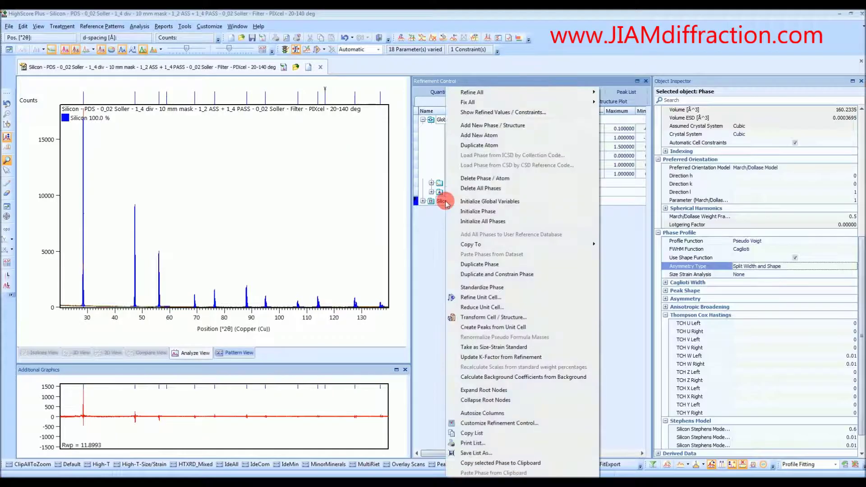
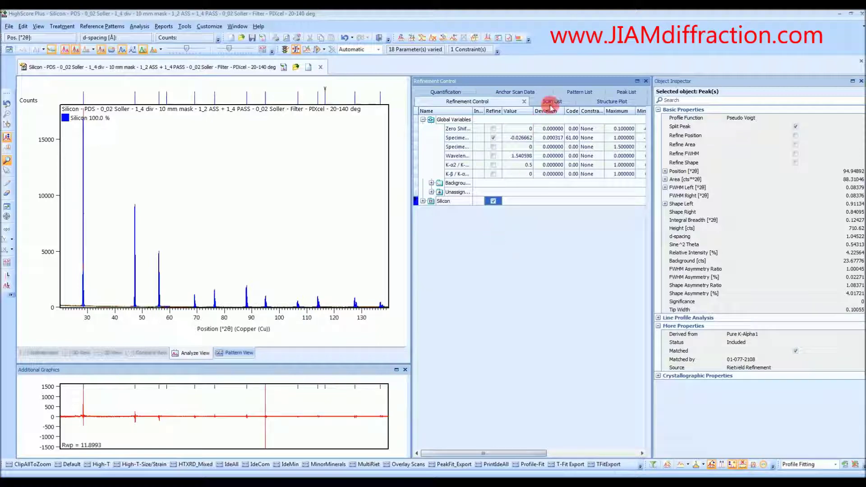
{"action": "left_click", "coordinate": [454, 121]}
{"action": "right_click", "coordinate": [453, 121]}
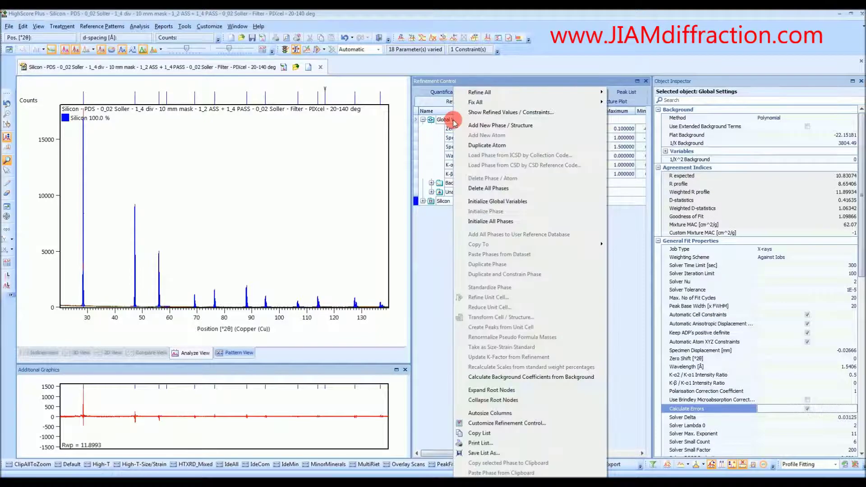
{"action": "left_click", "coordinate": [495, 203]}
{"action": "left_click", "coordinate": [432, 183]}
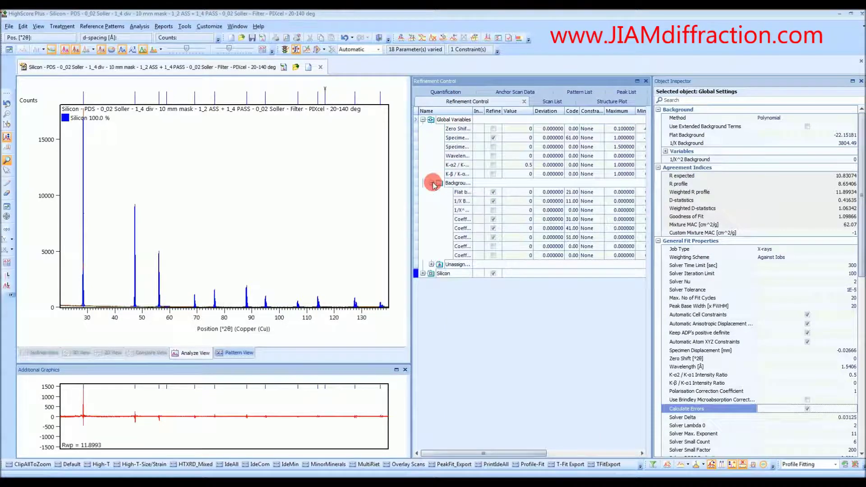
{"action": "left_click", "coordinate": [432, 183]}
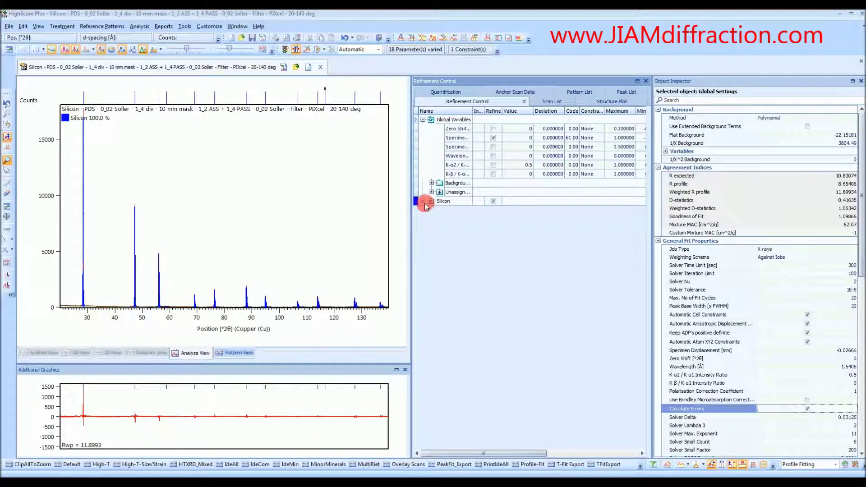
Delete the silicon phase from the refinement and remove the silicon scan from the document.
{"action": "left_click", "coordinate": [444, 202]}
{"action": "right_click", "coordinate": [444, 201]}
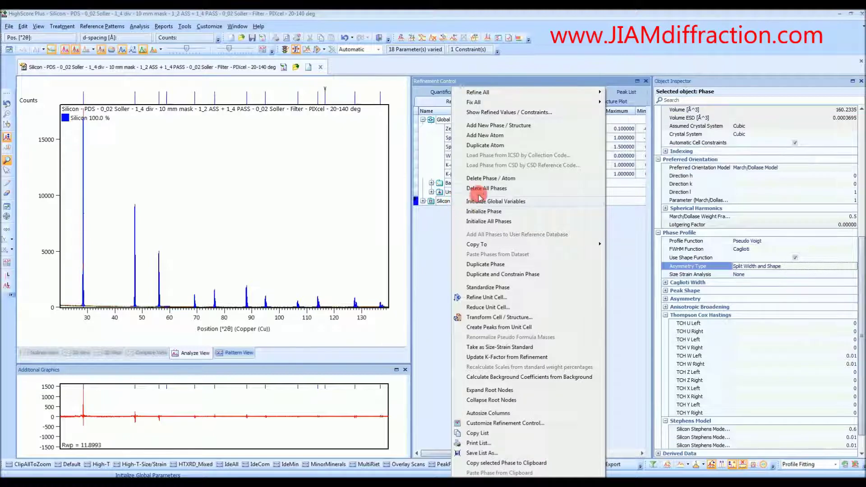
{"action": "left_click", "coordinate": [484, 178]}
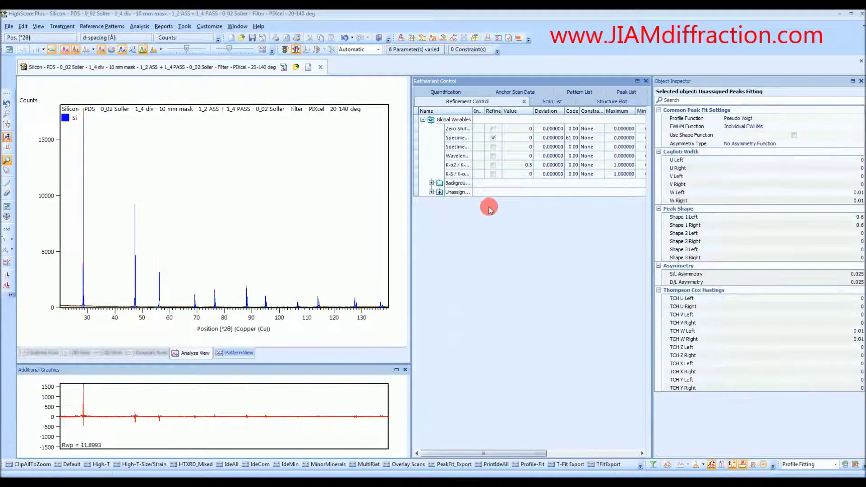
{"action": "left_click", "coordinate": [548, 103]}
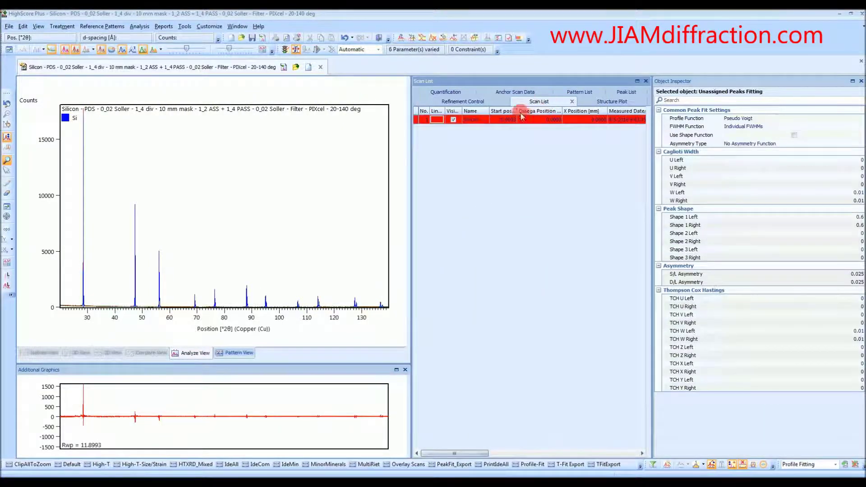
{"action": "right_click", "coordinate": [503, 120]}
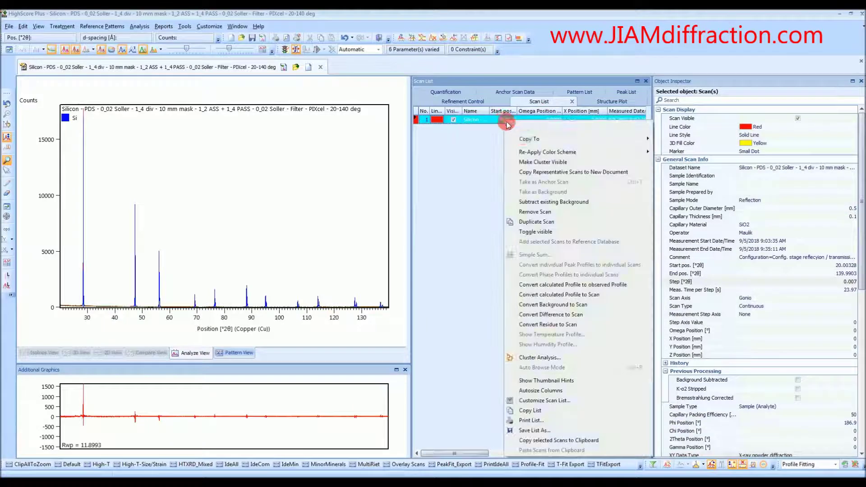
{"action": "left_click", "coordinate": [549, 212]}
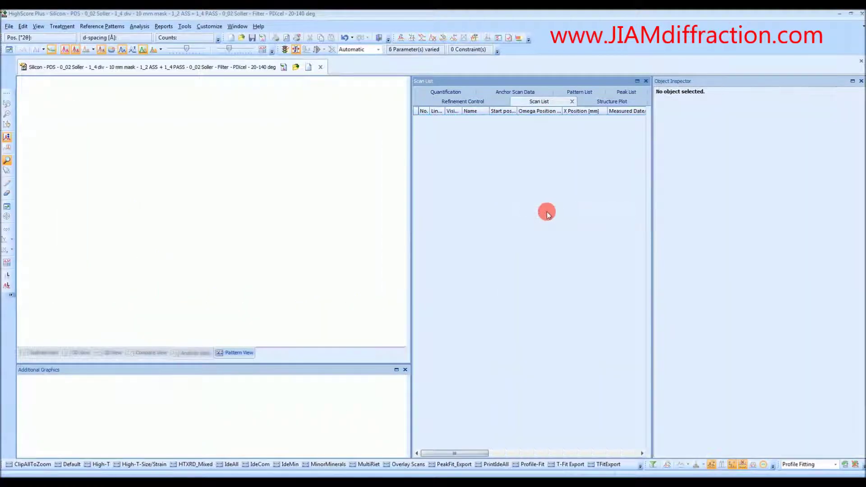
Remove the accepted silicon reference pattern 01-077-2108 and check the peak list for leftover peaks.
{"action": "left_click", "coordinate": [581, 94]}
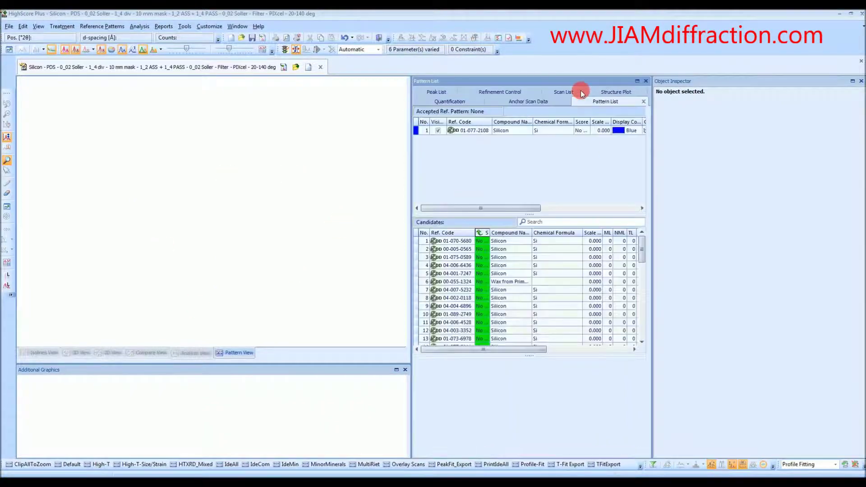
{"action": "left_click", "coordinate": [520, 134]}
{"action": "right_click", "coordinate": [519, 133]}
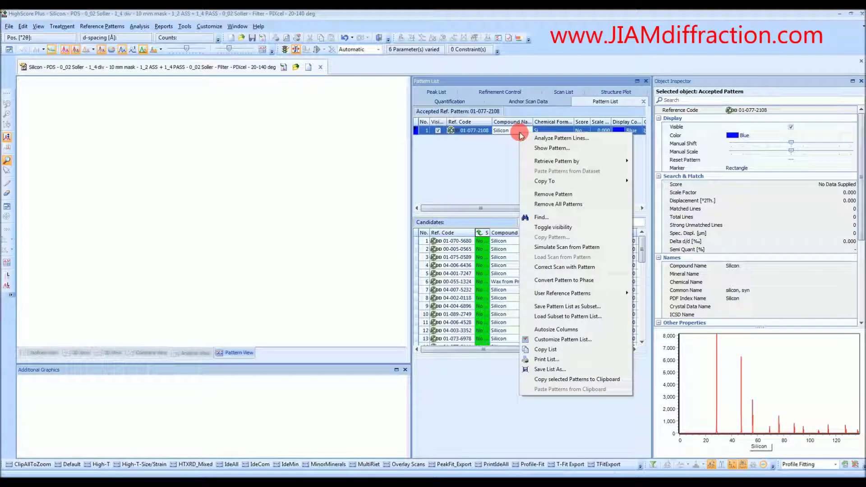
{"action": "left_click", "coordinate": [553, 195]}
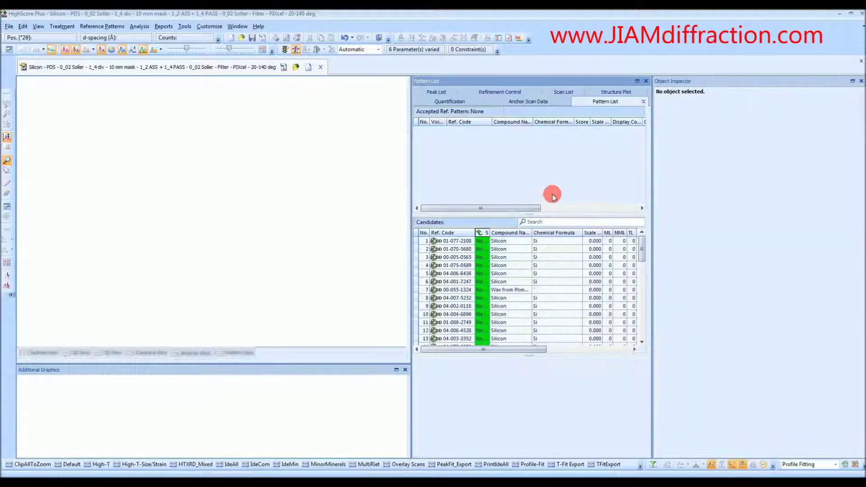
{"action": "left_click", "coordinate": [437, 93]}
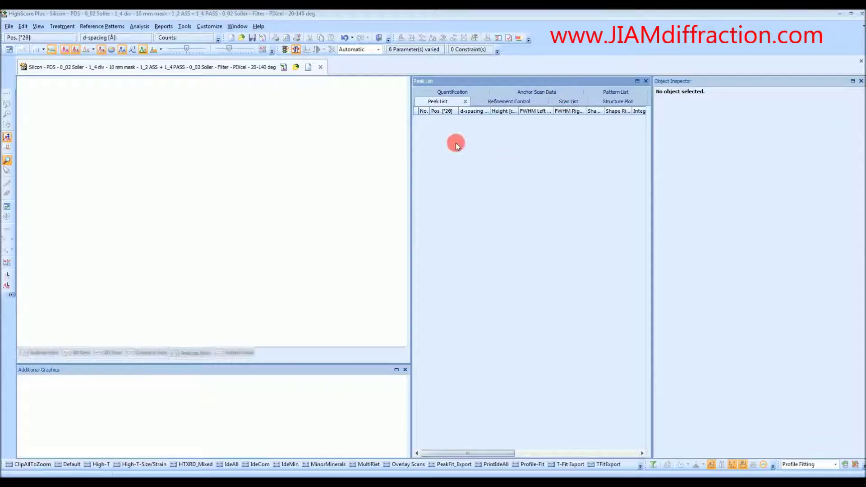
Save the document as a new HPF file in the Example folder, replacing "Silicon" with "PF" at the start of its name.
{"action": "left_click", "coordinate": [9, 26]}
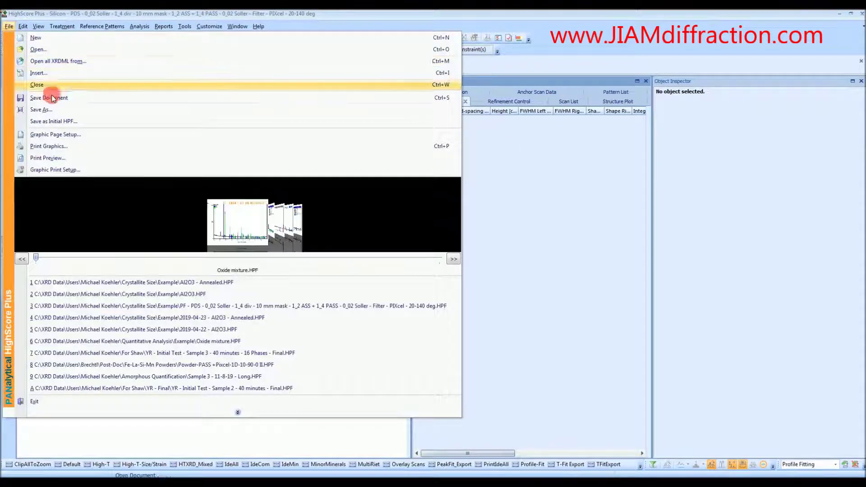
{"action": "left_click", "coordinate": [53, 110]}
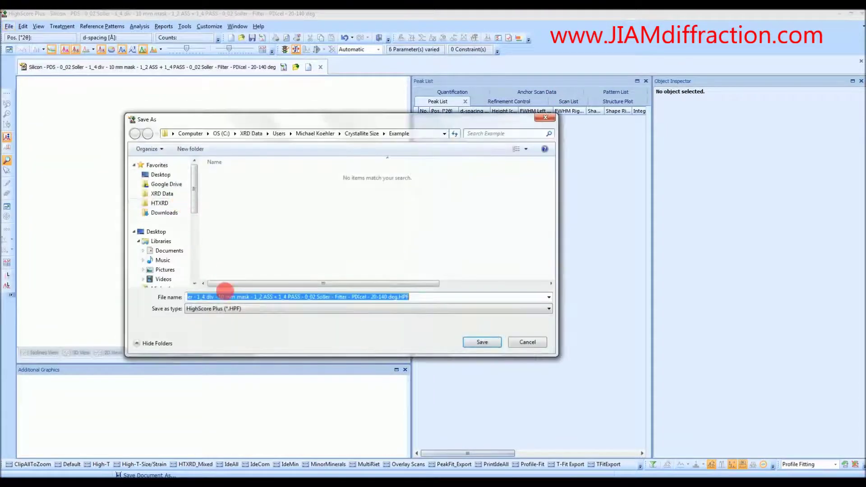
{"action": "left_click_drag", "start_coordinate": [212, 298], "coordinate": [173, 298]}
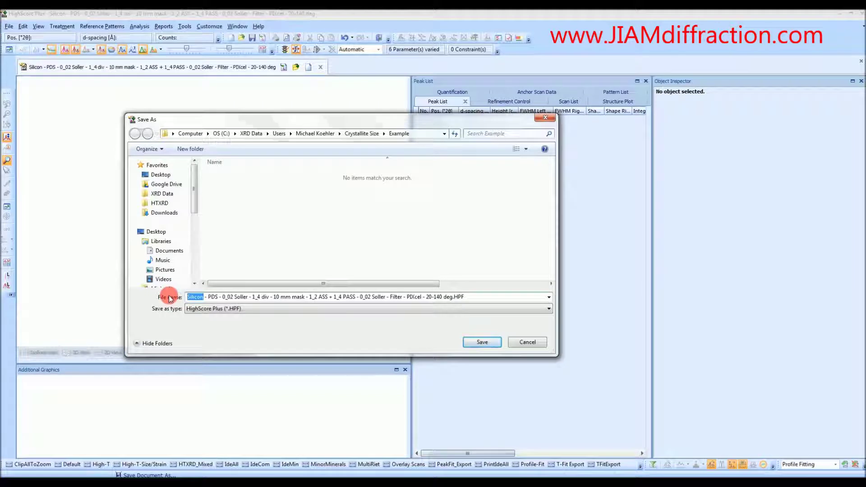
{"action": "type", "text": "P"}
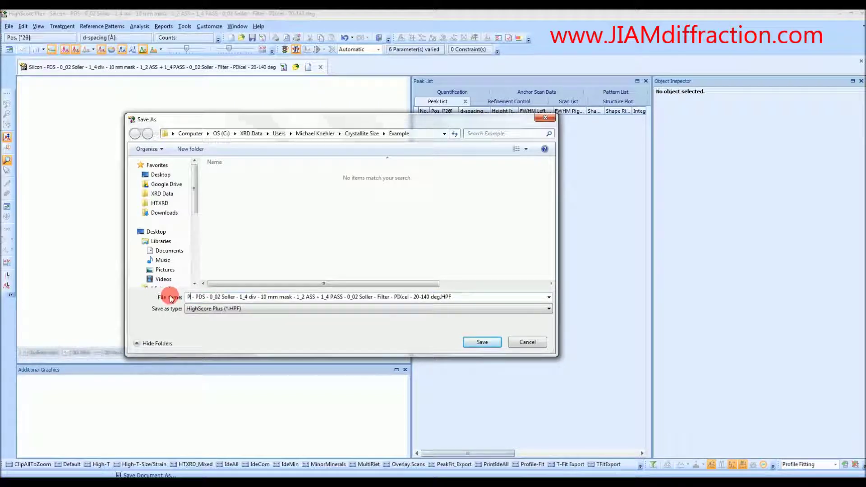
{"action": "type", "text": "F"}
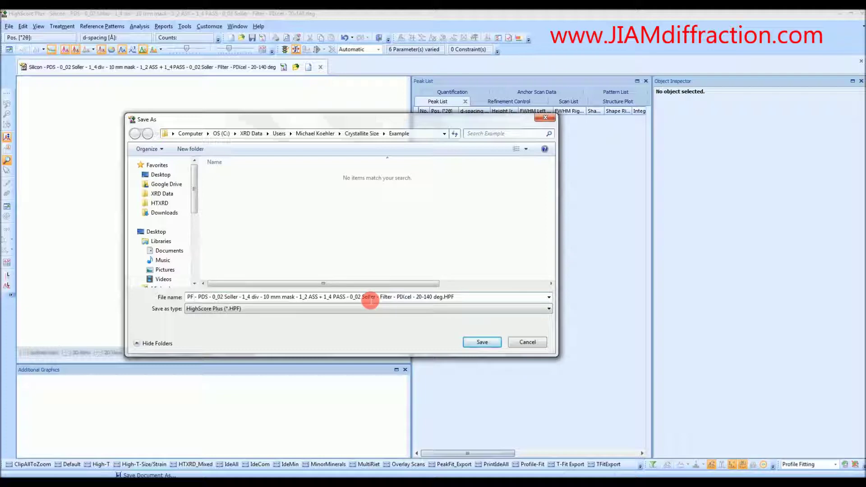
{"action": "left_click", "coordinate": [483, 343]}
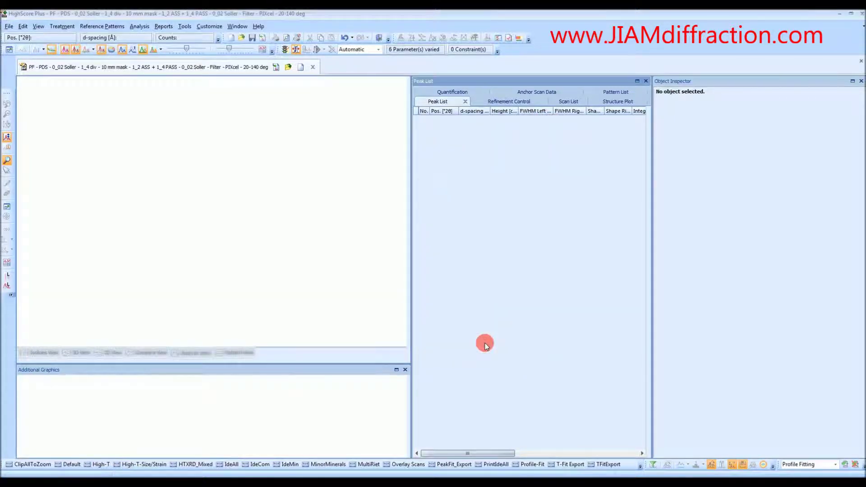
Insert the Al2O3.xrdml scan into the PF document and save it as Al2O3.HPF.
{"action": "left_click", "coordinate": [277, 70]}
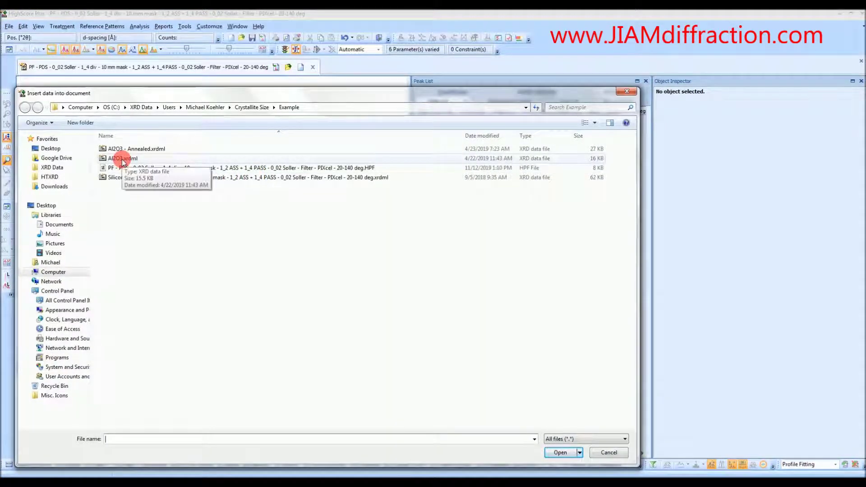
{"action": "double_click", "coordinate": [123, 158]}
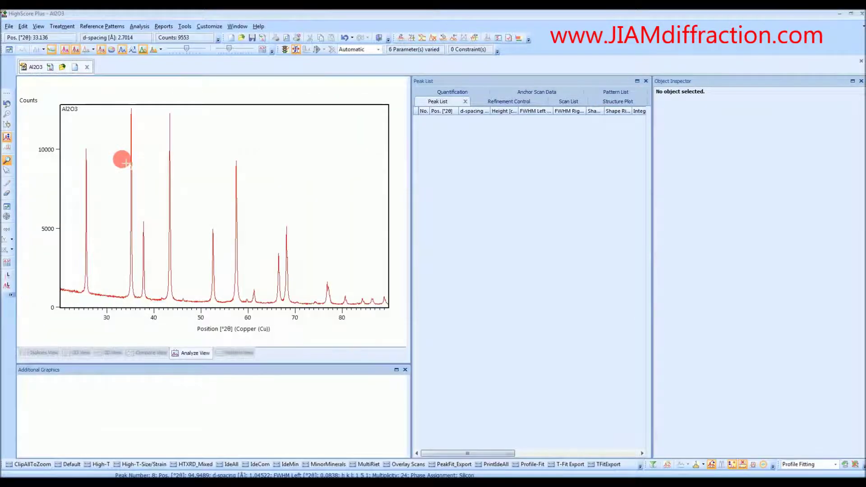
{"action": "left_click", "coordinate": [8, 26]}
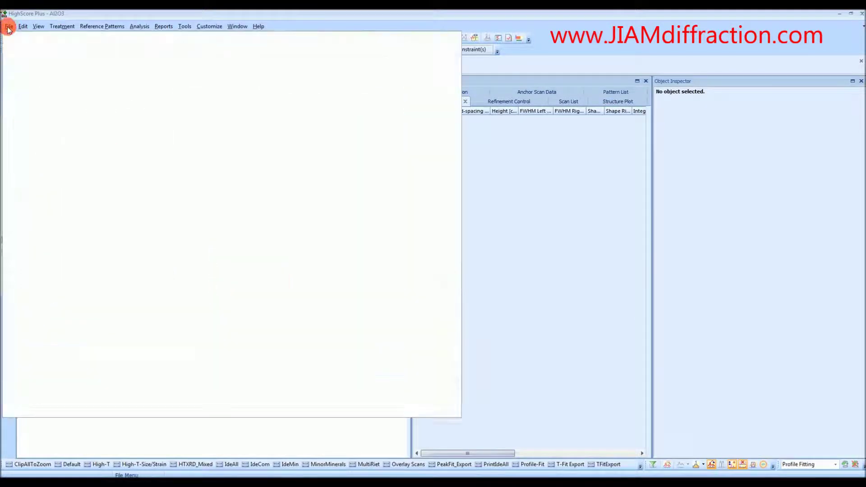
{"action": "left_click", "coordinate": [32, 110]}
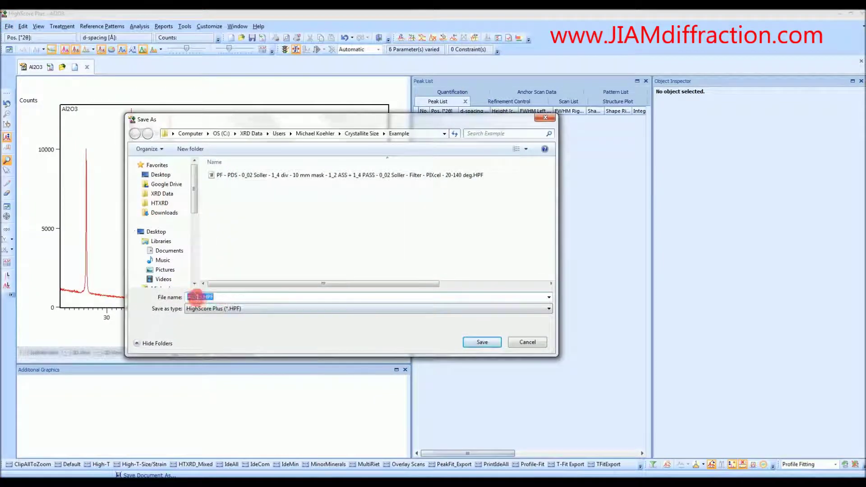
{"action": "left_click", "coordinate": [484, 344]}
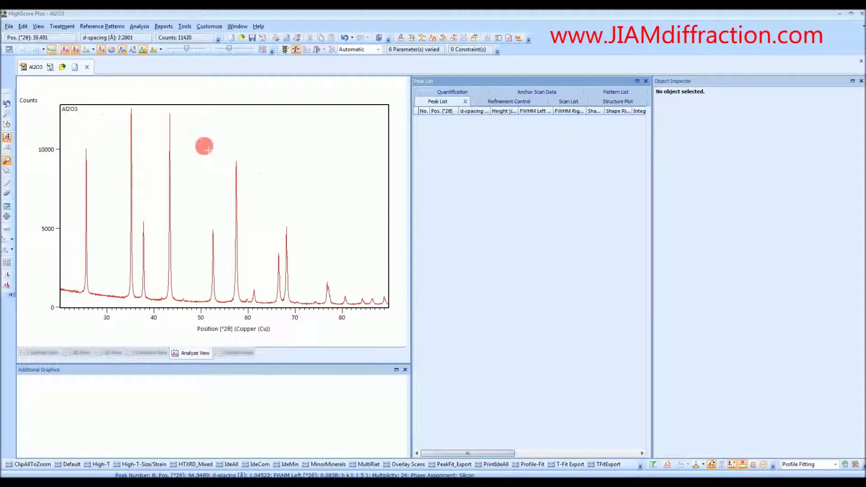
Run Search & Match on the Al2O3 scan with the restriction set requiring all of Al and O and no other elements.
{"action": "right_click", "coordinate": [325, 175]}
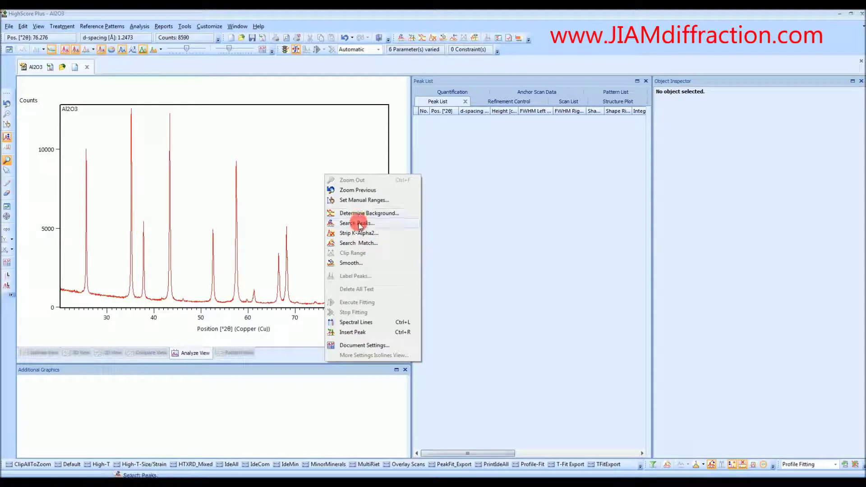
{"action": "left_click", "coordinate": [361, 244]}
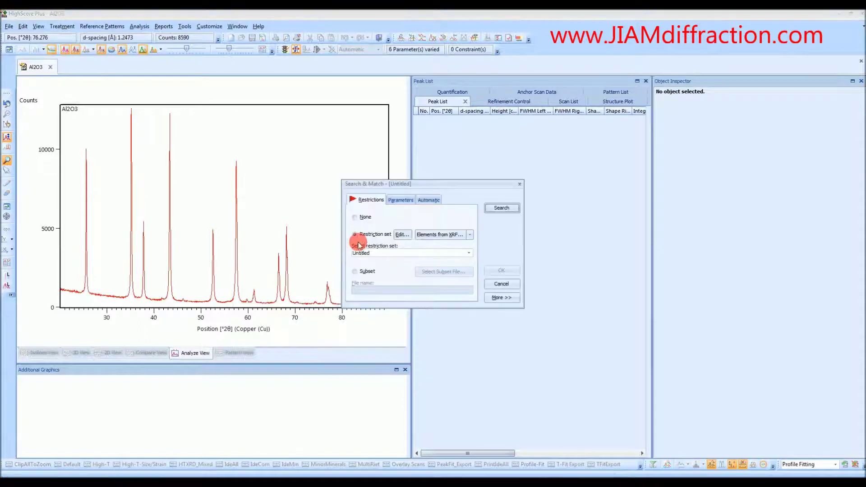
{"action": "left_click", "coordinate": [404, 238]}
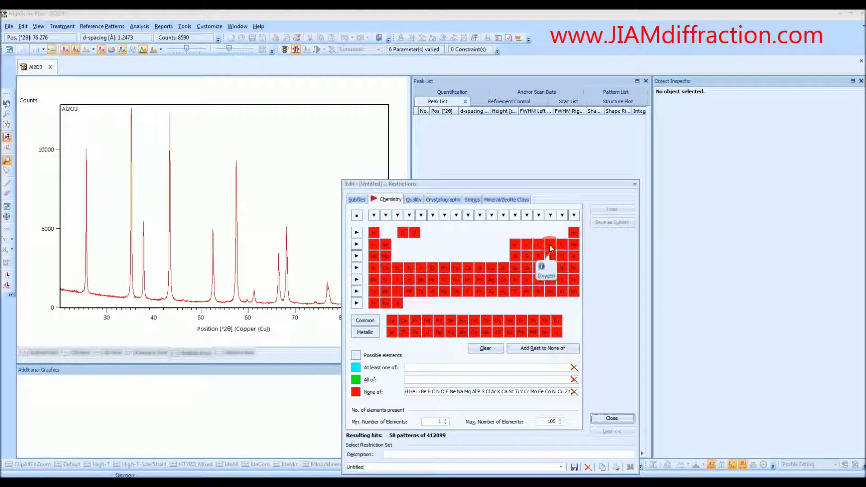
{"action": "left_click", "coordinate": [551, 245]}
{"action": "left_click", "coordinate": [512, 257]}
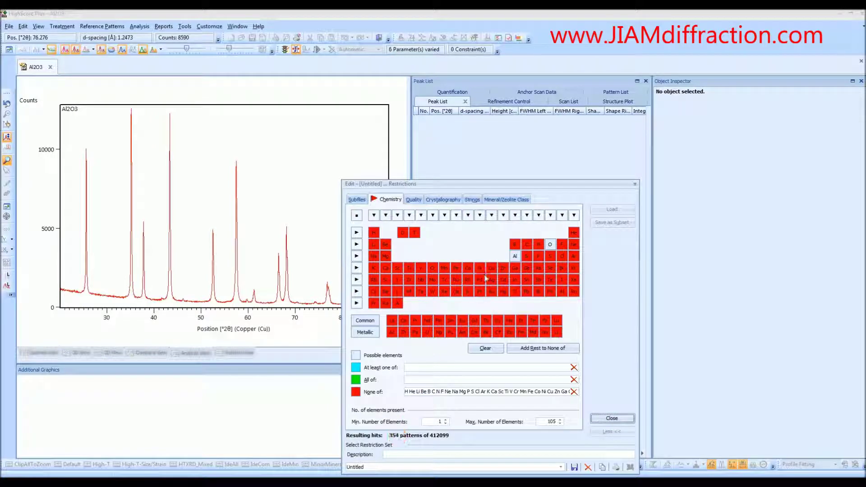
{"action": "left_click", "coordinate": [516, 257]}
{"action": "left_click", "coordinate": [517, 259]}
{"action": "left_click", "coordinate": [549, 245]}
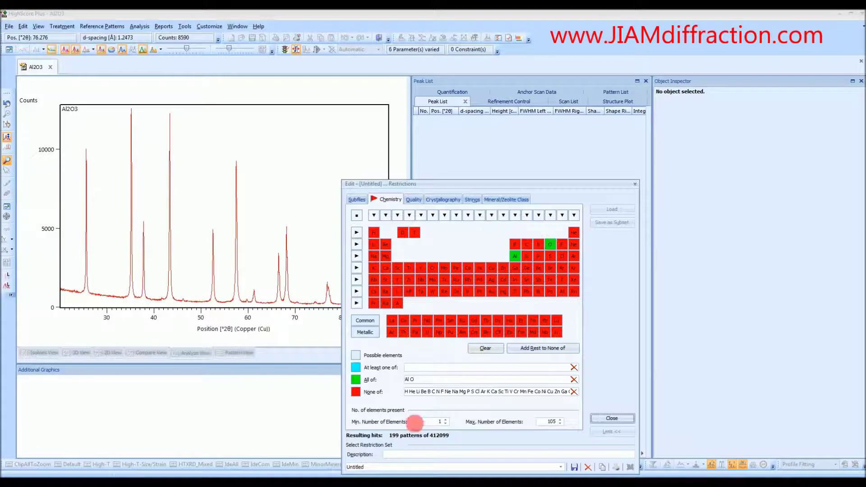
{"action": "left_click", "coordinate": [612, 418]}
{"action": "left_click", "coordinate": [503, 207]}
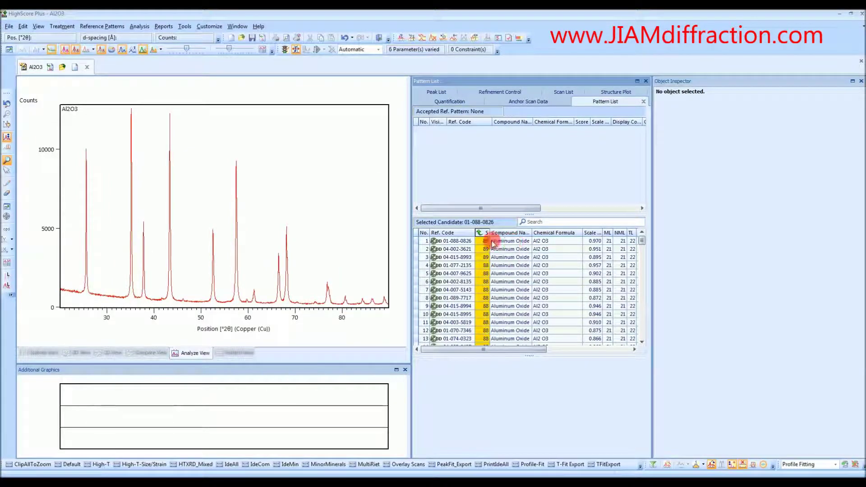
Accept the aluminum oxide candidate 01-088-0826 as reference pattern and convert it to a phase.
{"action": "left_click", "coordinate": [549, 244]}
{"action": "left_click", "coordinate": [549, 244]}
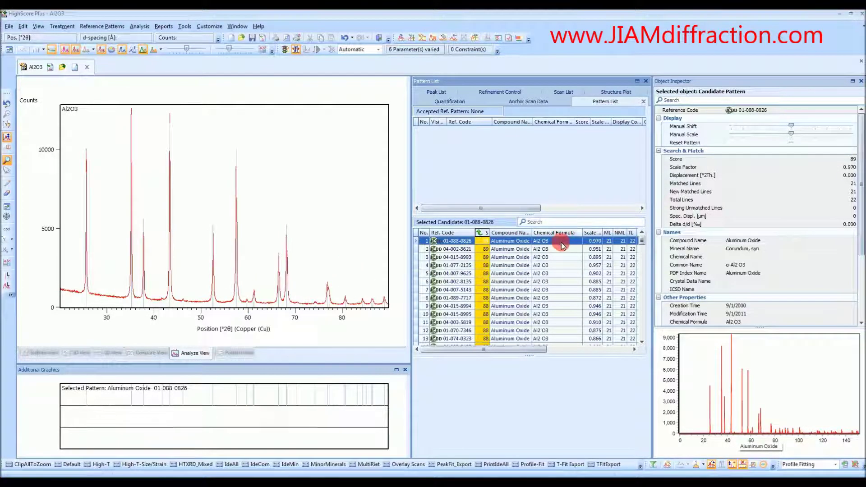
{"action": "left_click_drag", "start_coordinate": [532, 182], "coordinate": [539, 188]}
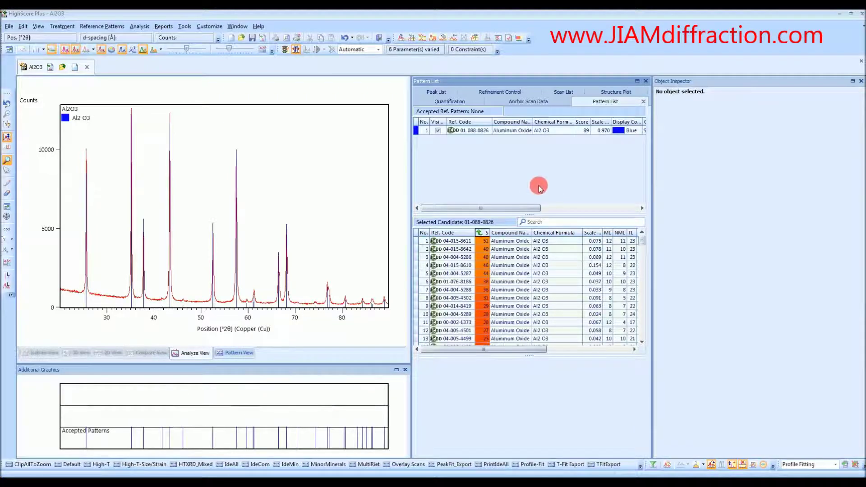
{"action": "right_click", "coordinate": [514, 132]}
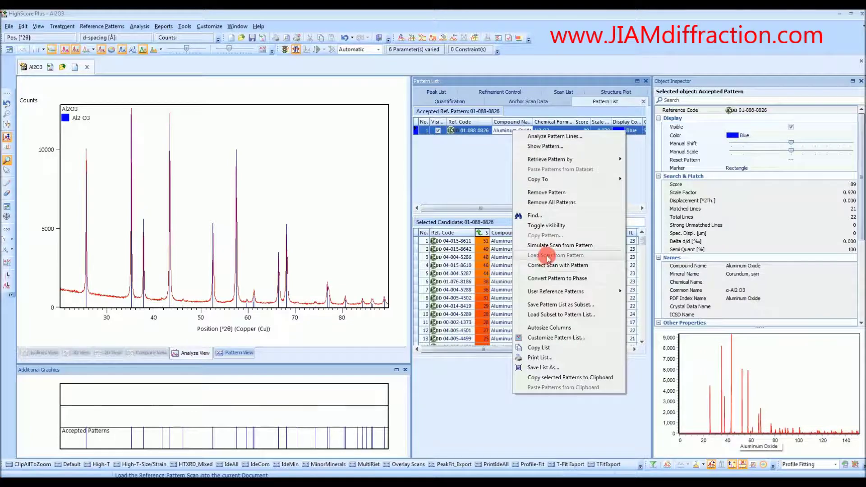
{"action": "left_click", "coordinate": [551, 278]}
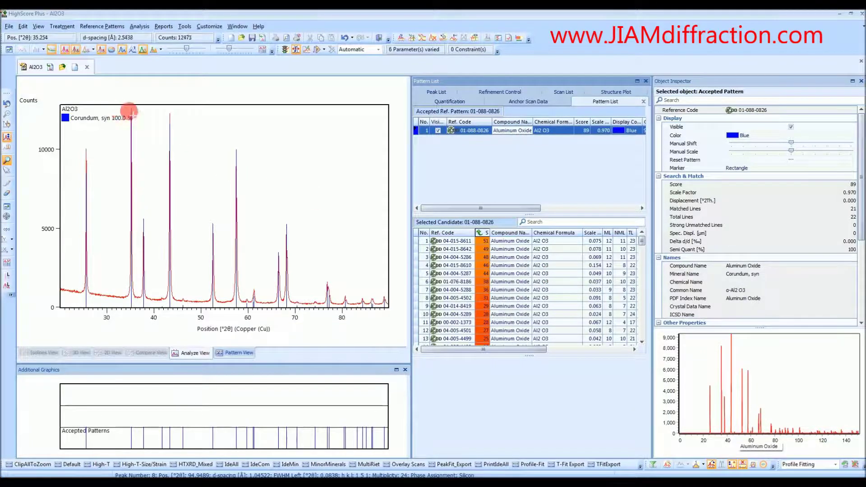
Enable Calculate Errors in the global refinement settings and set the corundum phase's Asymmetry Type to Split Width and Shape.
{"action": "left_click", "coordinate": [495, 93]}
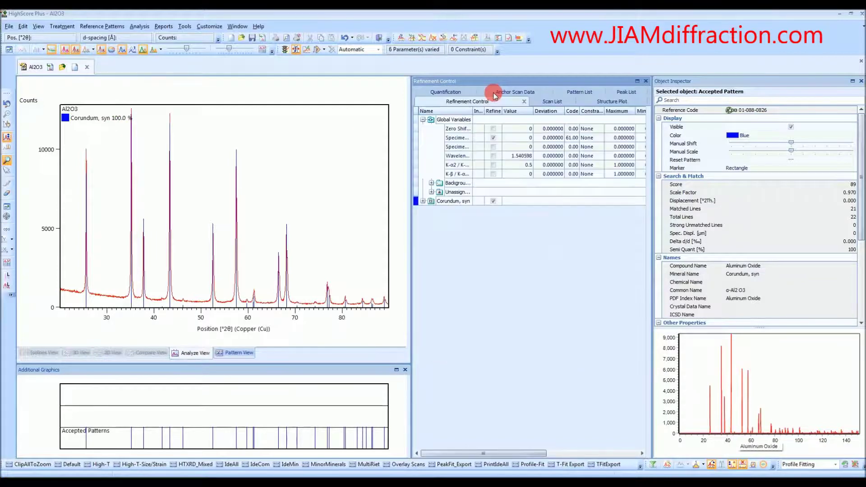
{"action": "left_click", "coordinate": [453, 121]}
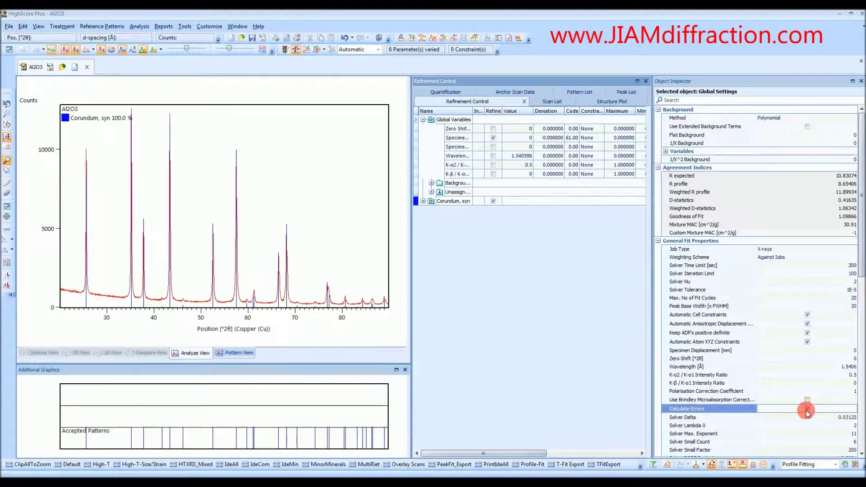
{"action": "left_click", "coordinate": [448, 204]}
{"action": "left_click", "coordinate": [783, 267]}
{"action": "left_click", "coordinate": [774, 267]}
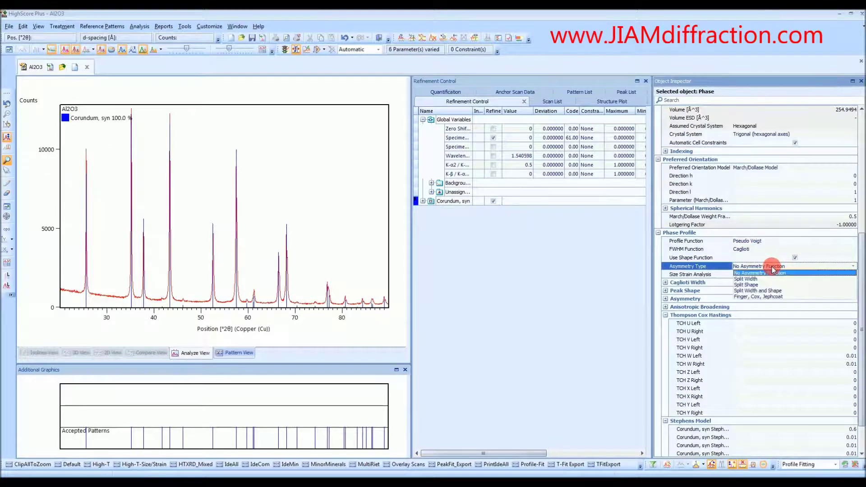
{"action": "left_click", "coordinate": [763, 291]}
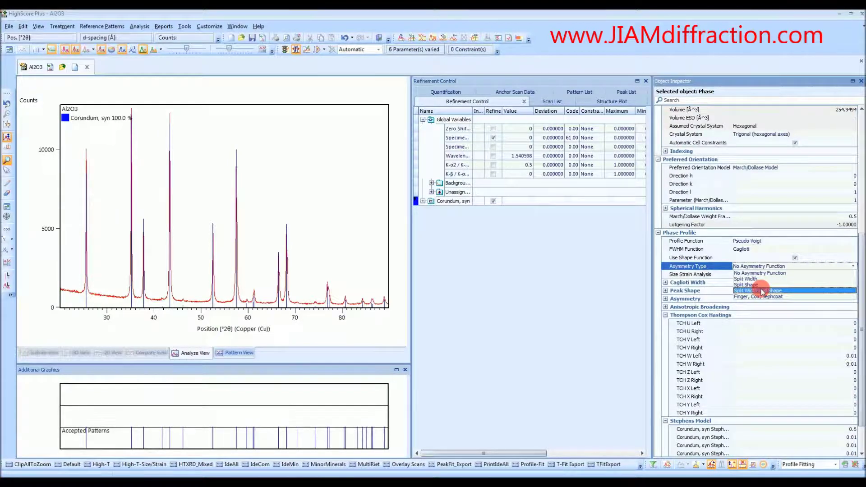
{"action": "left_click", "coordinate": [763, 291]}
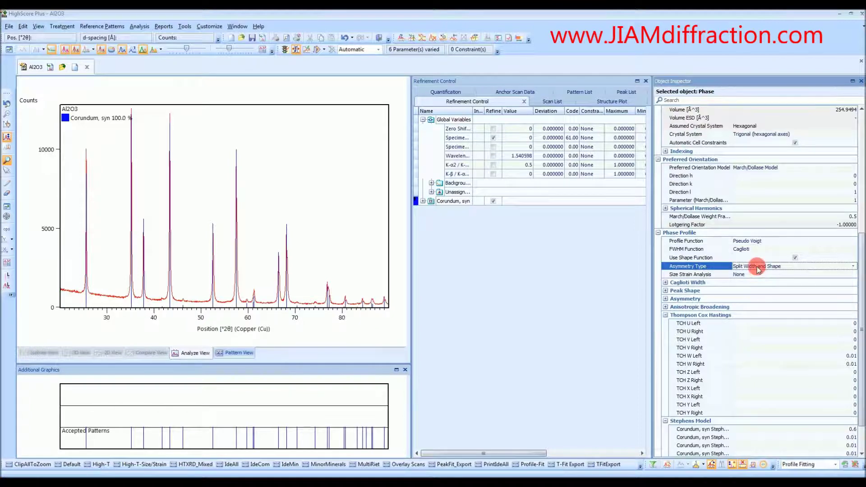
{"action": "left_click", "coordinate": [758, 267]}
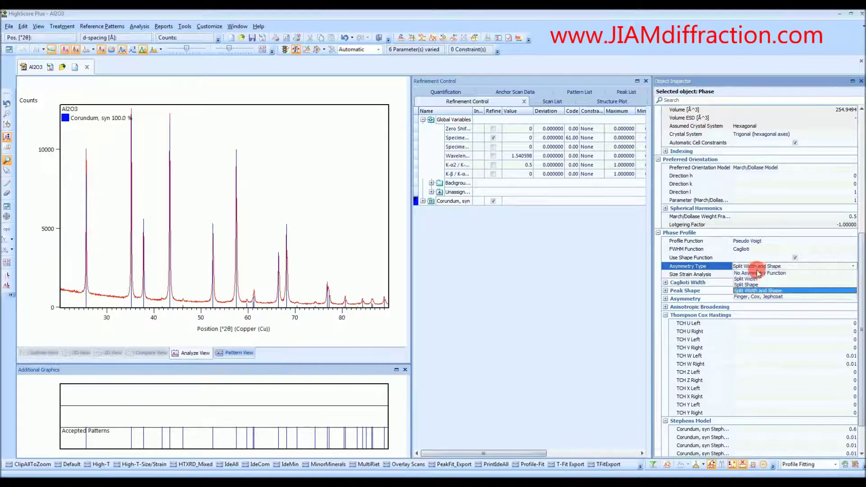
{"action": "left_click", "coordinate": [771, 292]}
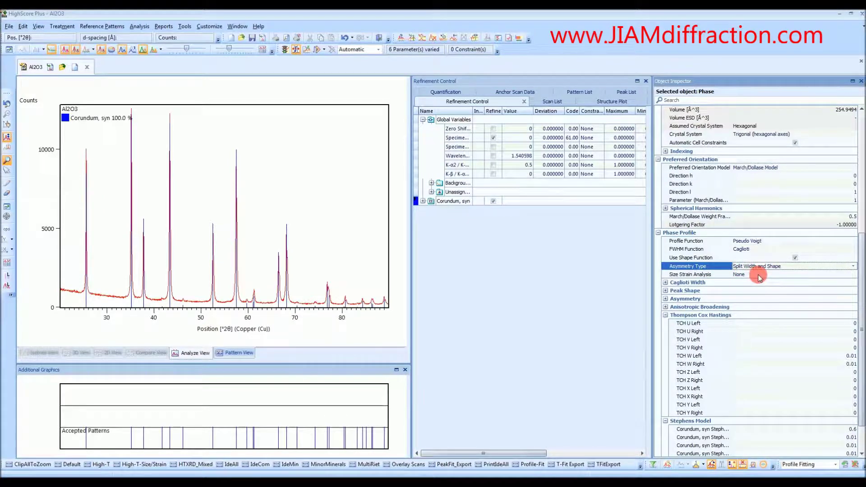
Set the corundum phase's Size Strain Analysis to Size and Strain.
{"action": "left_click", "coordinate": [761, 275]}
{"action": "left_click", "coordinate": [768, 276]}
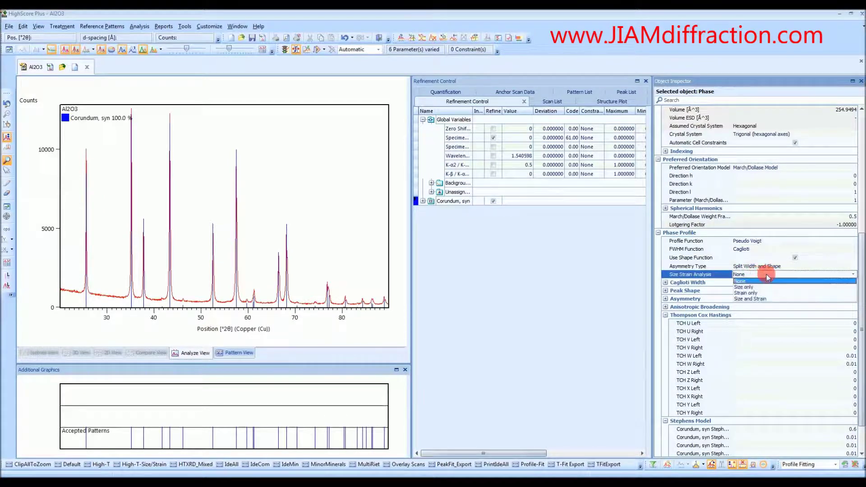
{"action": "left_click", "coordinate": [752, 300]}
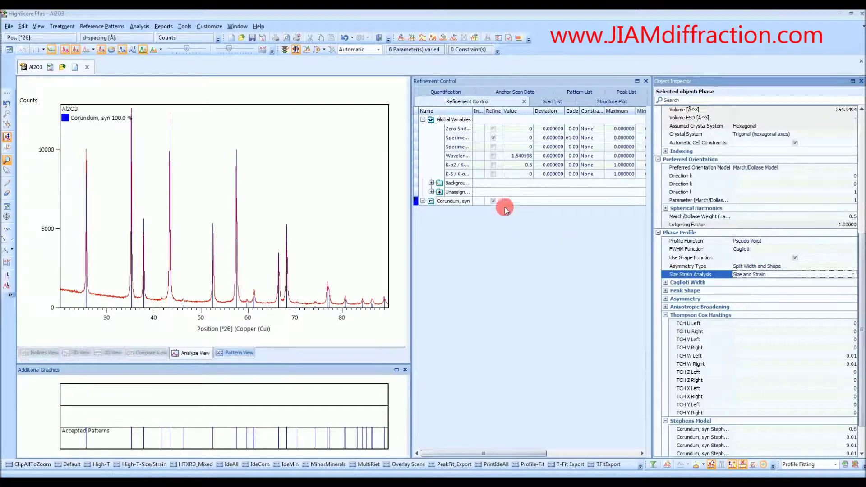
Run the Size-Strain Analysis R phase fit on the Al2O3 scan and show the Difference Plot in the additional graphics.
{"action": "left_click", "coordinate": [326, 50]}
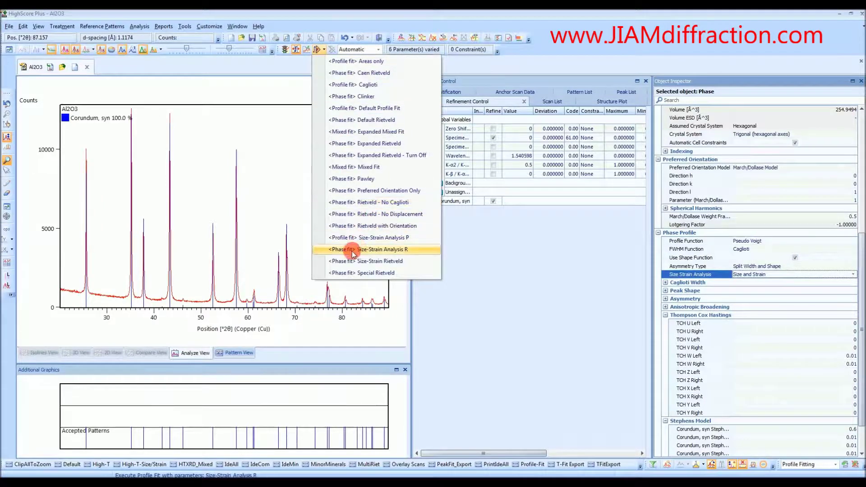
{"action": "left_click", "coordinate": [412, 253]}
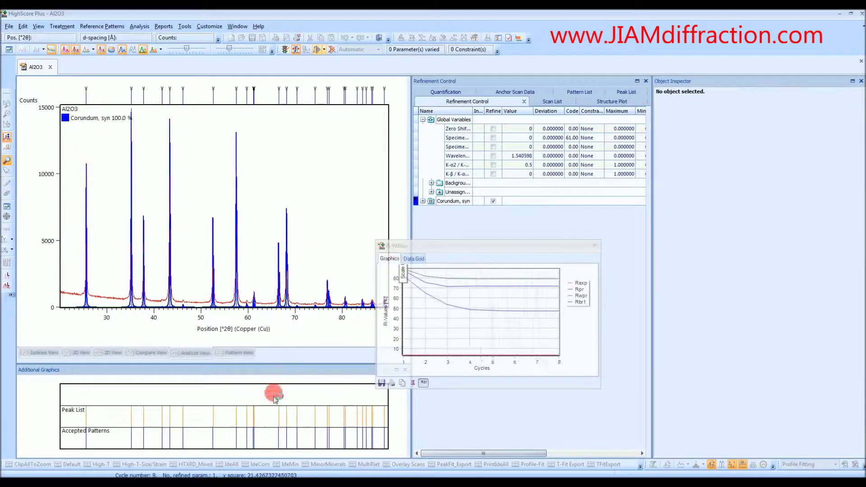
{"action": "right_click", "coordinate": [275, 397]}
{"action": "mouse_move", "coordinate": [330, 401]}
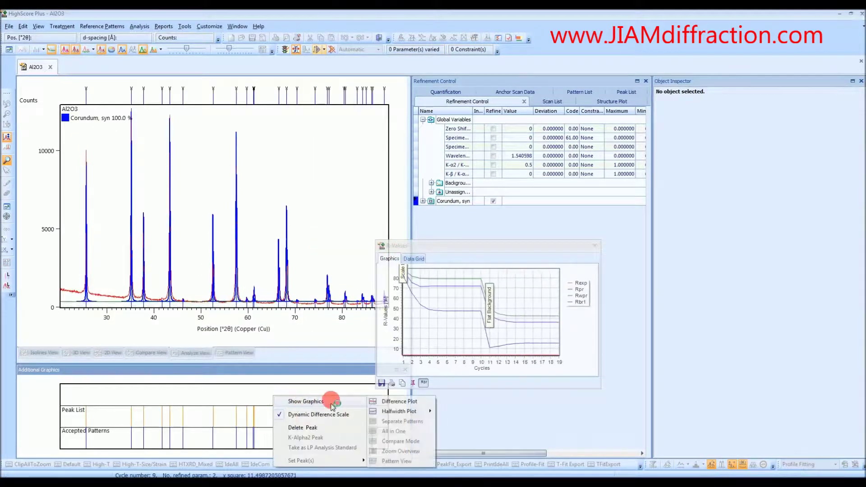
{"action": "left_click", "coordinate": [409, 403]}
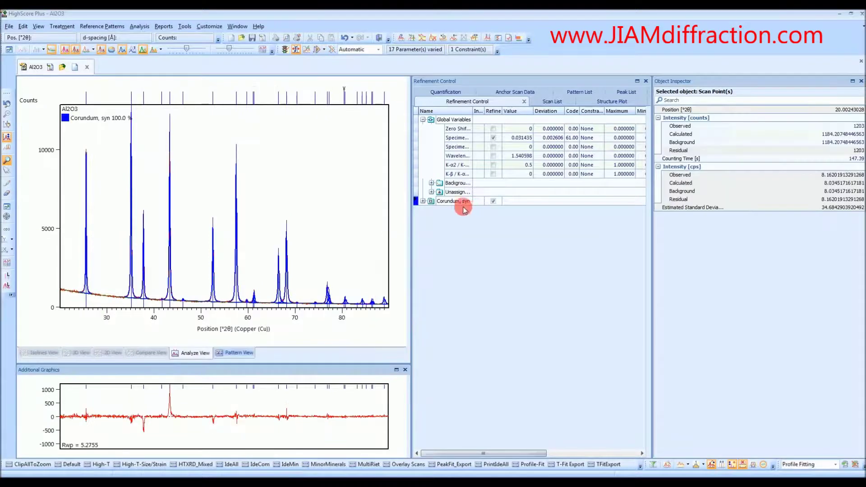
Expand the corundum phase's Derived Data to examine its crystallite size and micro strain.
{"action": "left_click", "coordinate": [453, 202]}
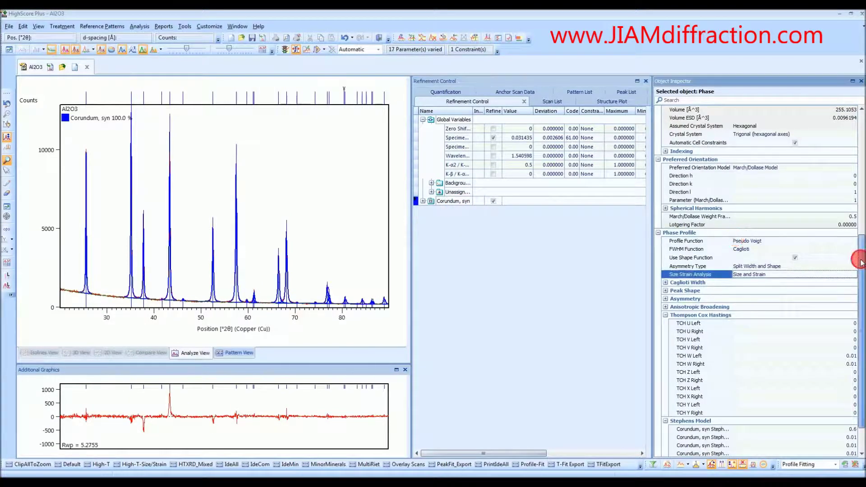
{"action": "left_click_drag", "start_coordinate": [858, 257], "coordinate": [856, 278]}
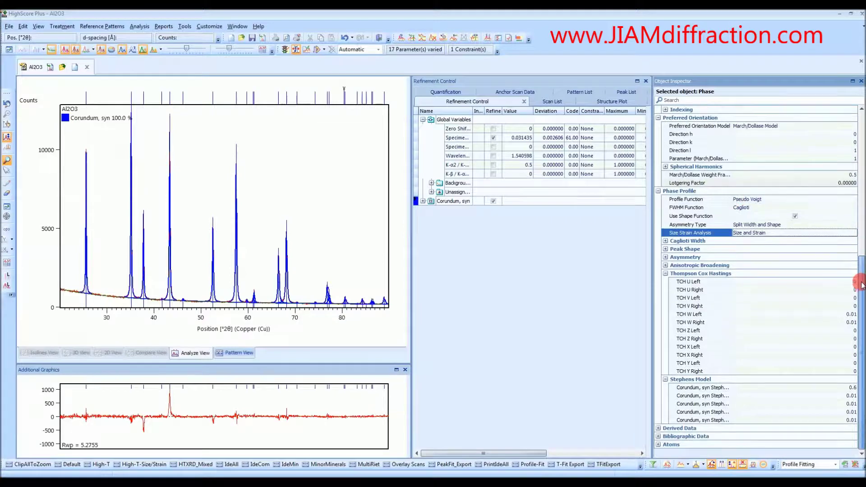
{"action": "left_click", "coordinate": [658, 429]}
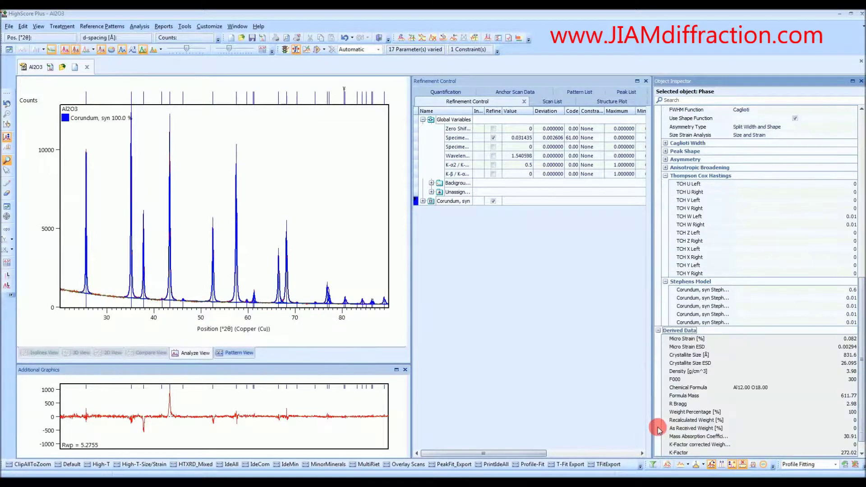